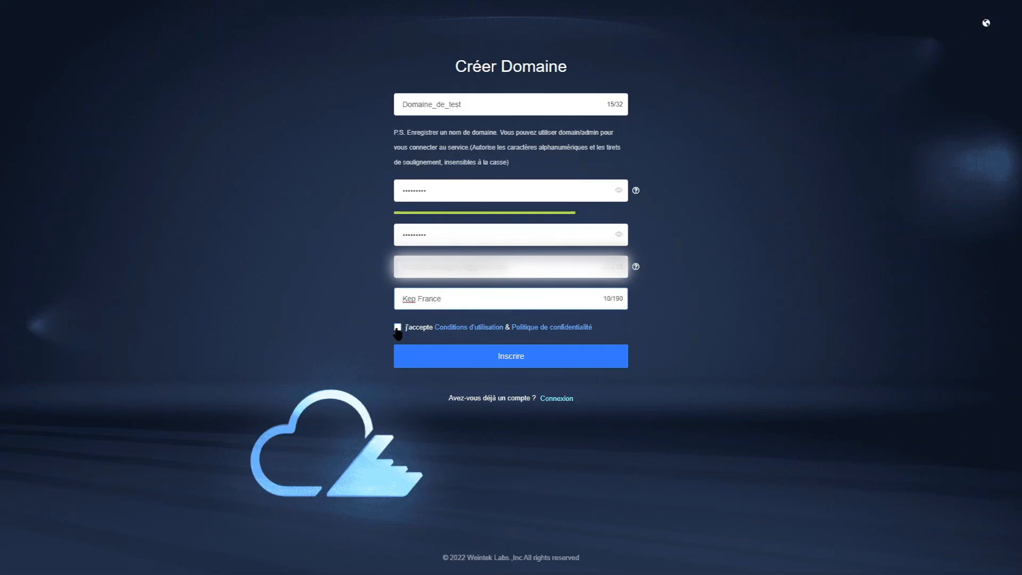
- Enter Kep France as the company name, accept the terms of use, and register the Domaine_de_test domain
click(397, 328)
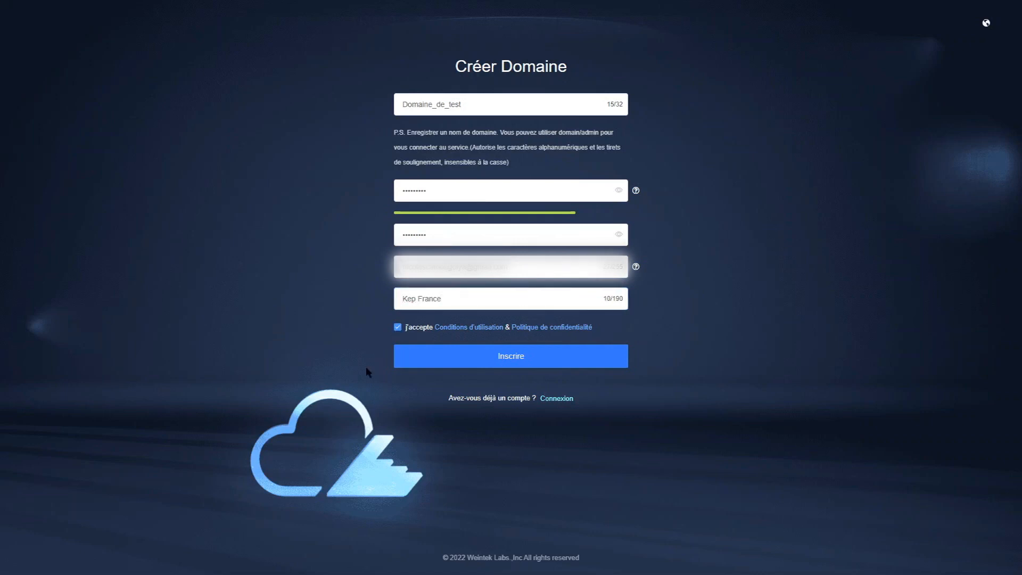
click(530, 358)
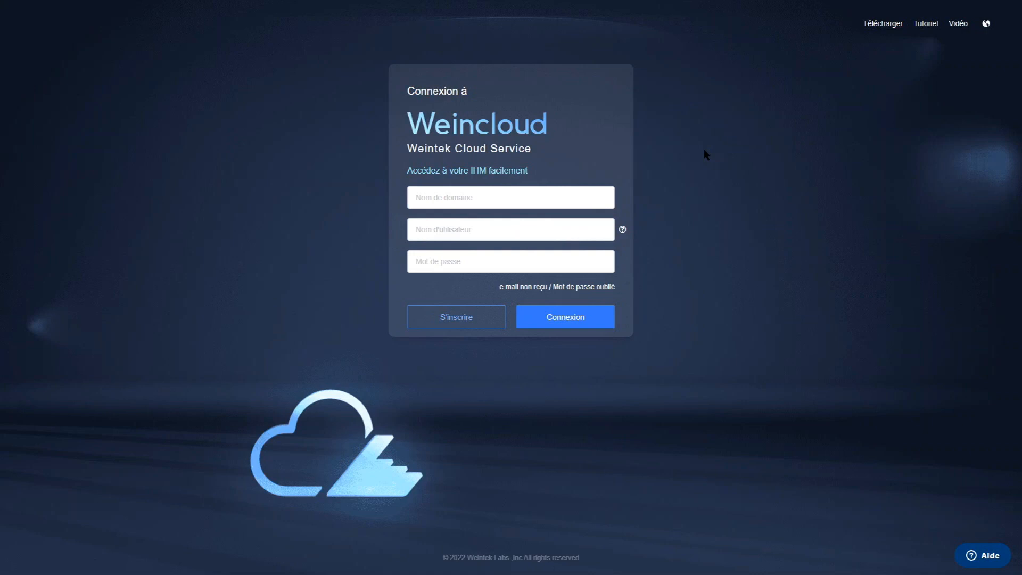
- Fill in the Weincloud sign-in form with the domain Domaine_de_test and the username admin
click(525, 194)
click(497, 226)
click(496, 229)
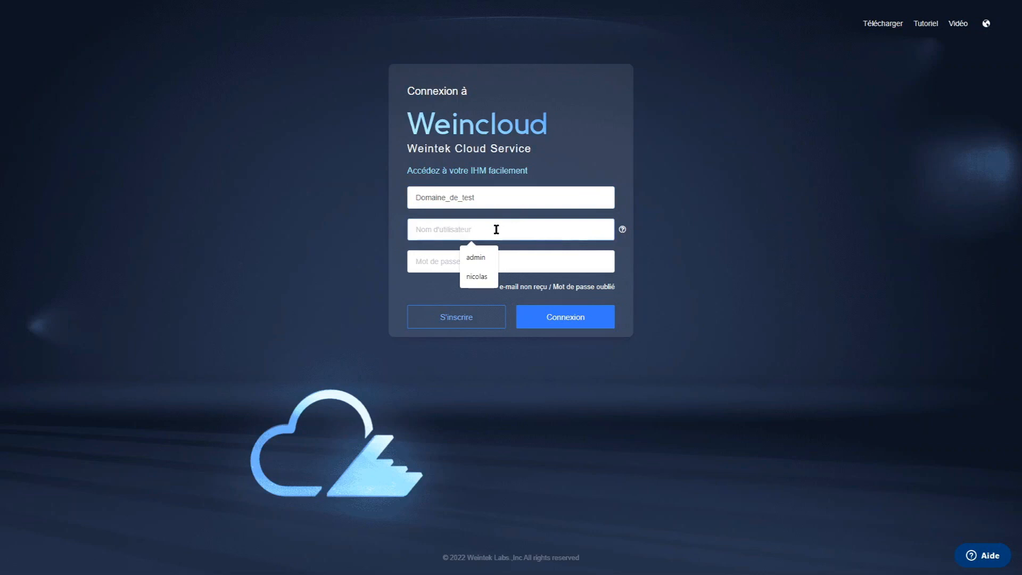
click(481, 258)
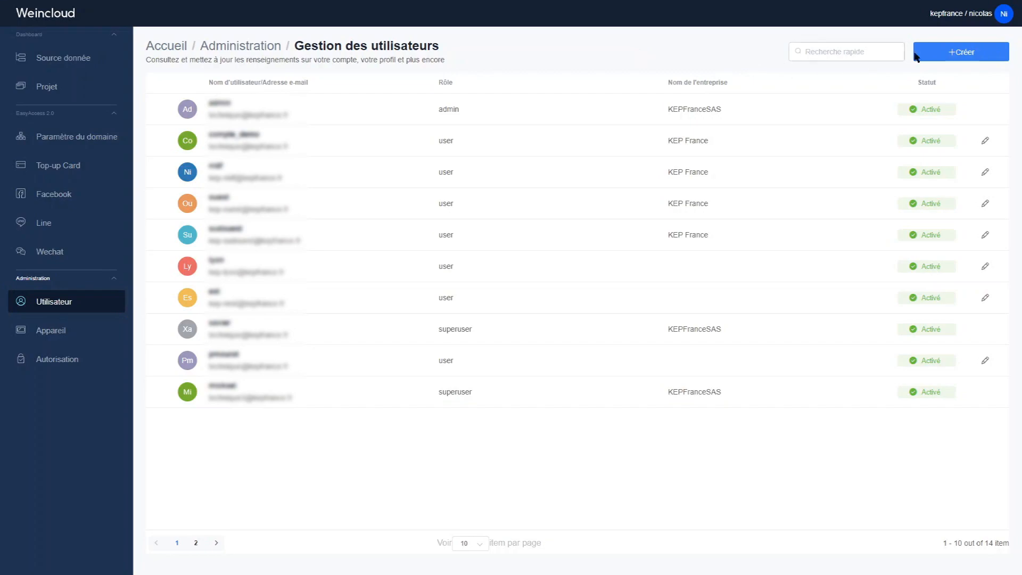
- Create a user account with a username, a confirmed password, the contact e-mail, the Utilisateur role and a company name
click(937, 54)
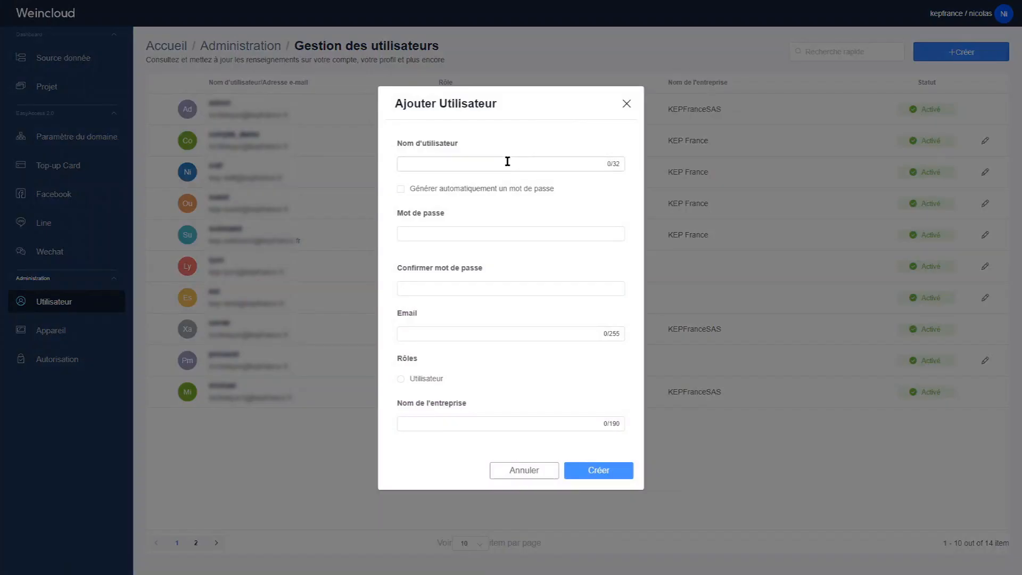
click(508, 163)
text(Adrien)
click(473, 230)
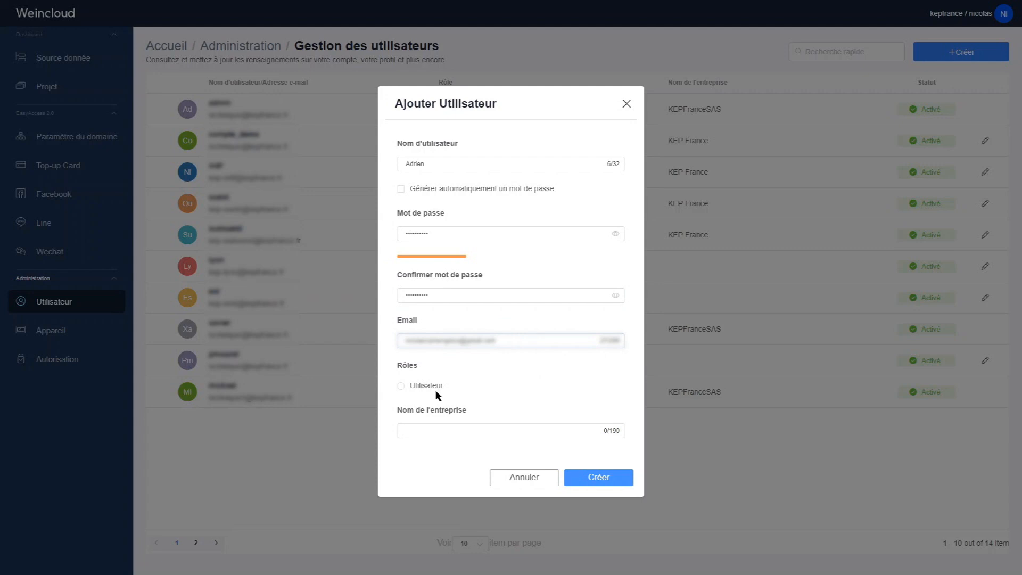
click(436, 391)
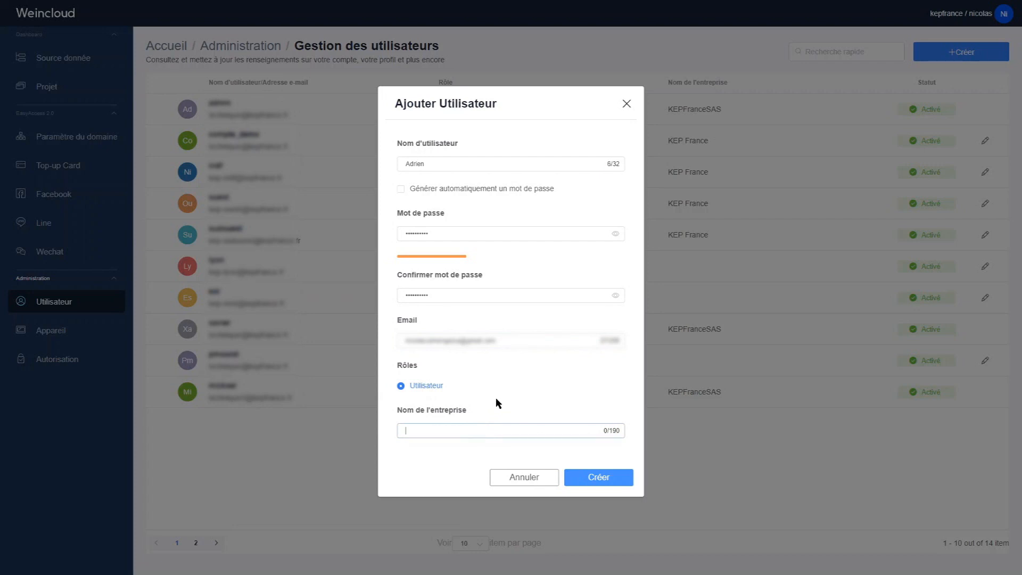
text(Kep France)
click(623, 483)
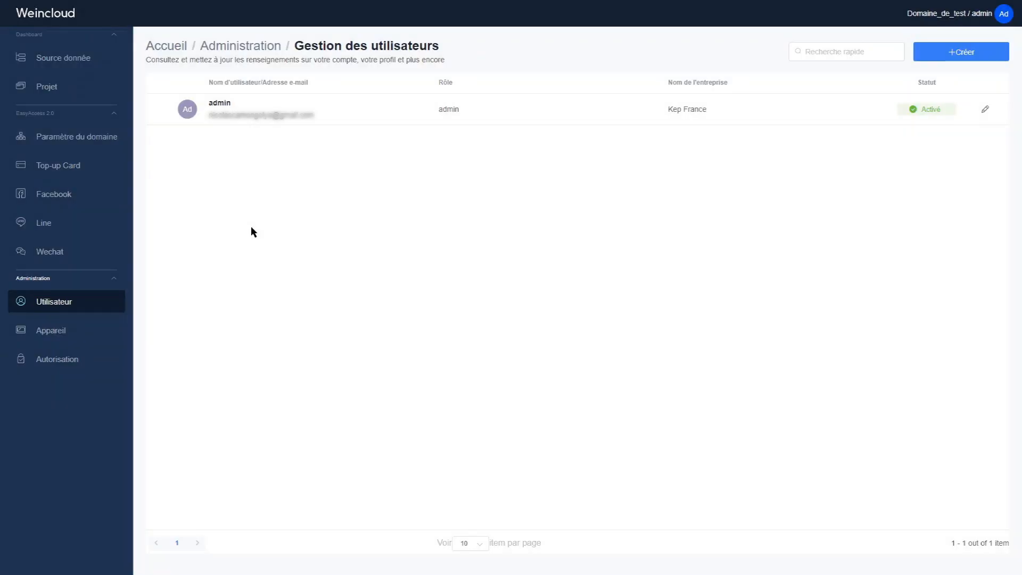
- Set up a new HMI in Domaine_de_test with the Dashboard service and the 90-day free trial, pasting in its hardware key
click(53, 335)
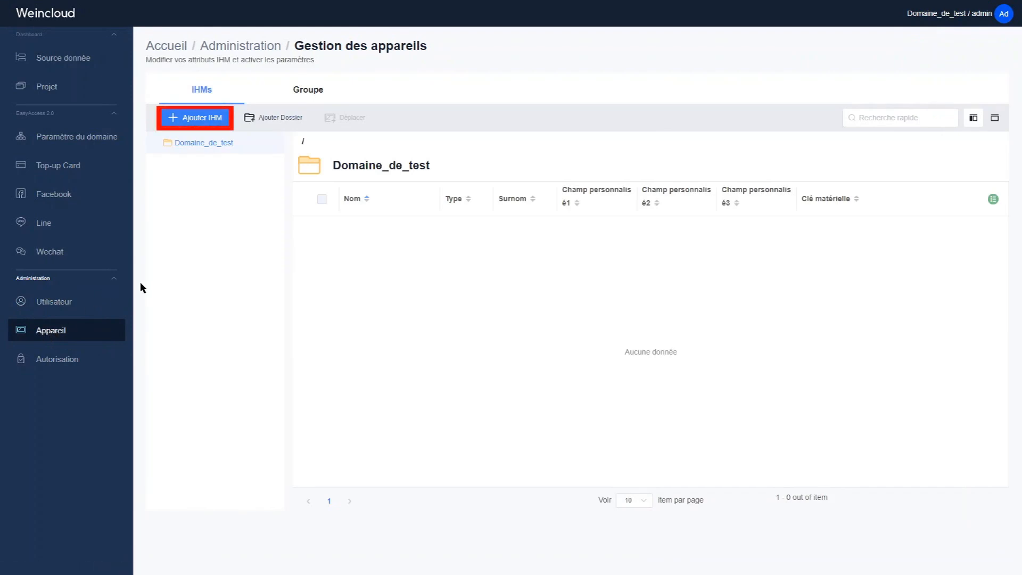
click(195, 120)
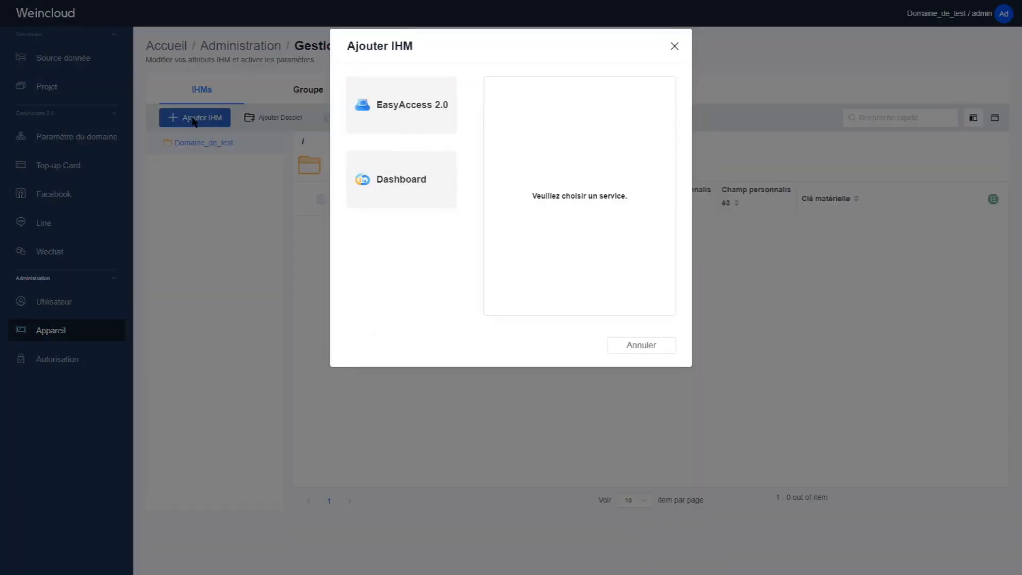
click(410, 186)
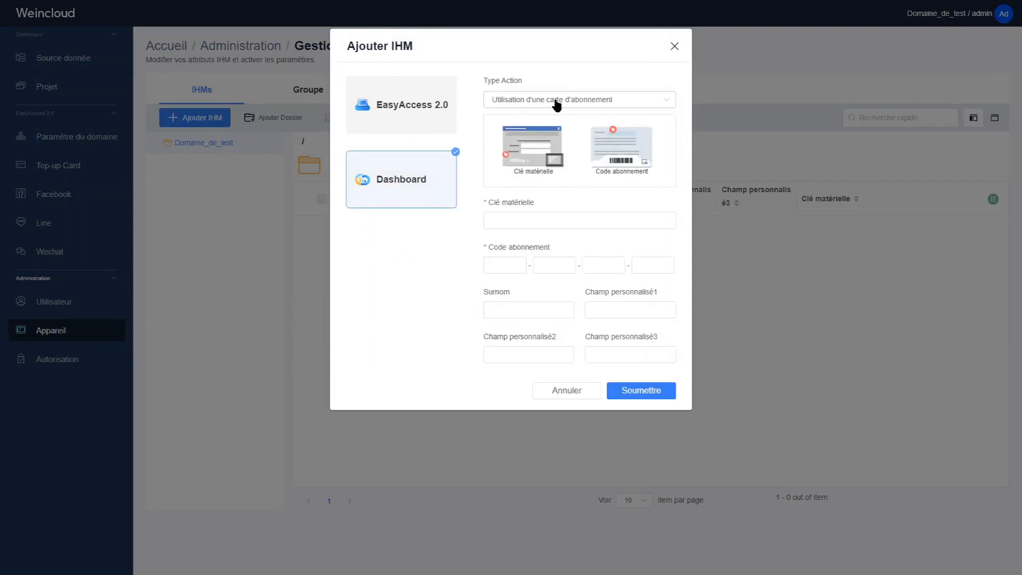
click(557, 104)
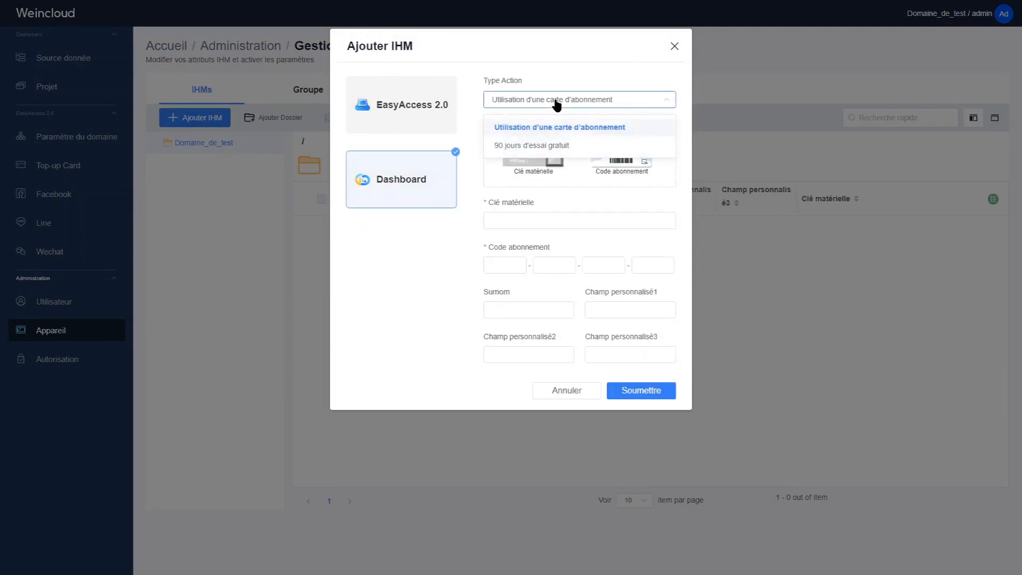
click(553, 145)
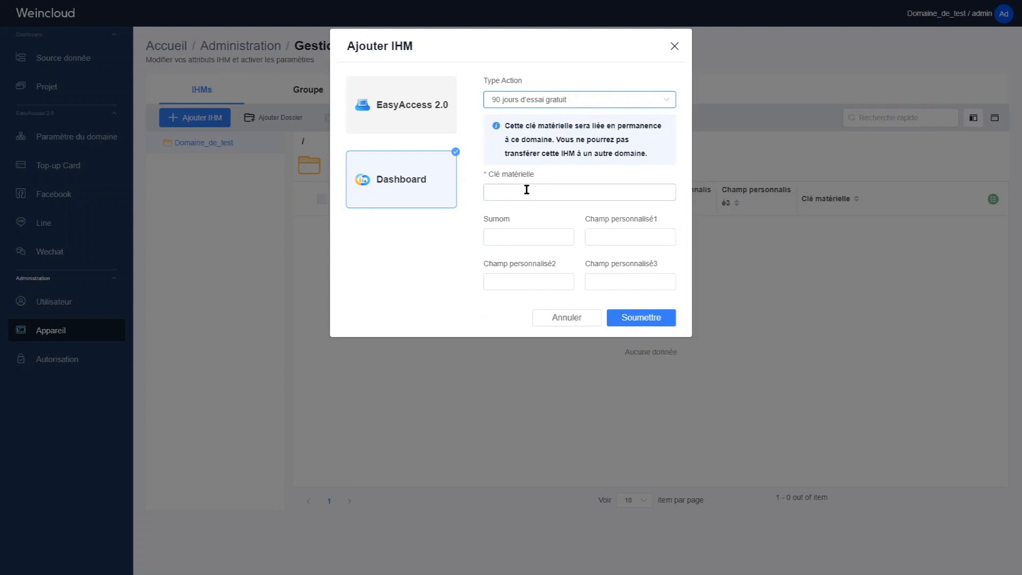
click(527, 191)
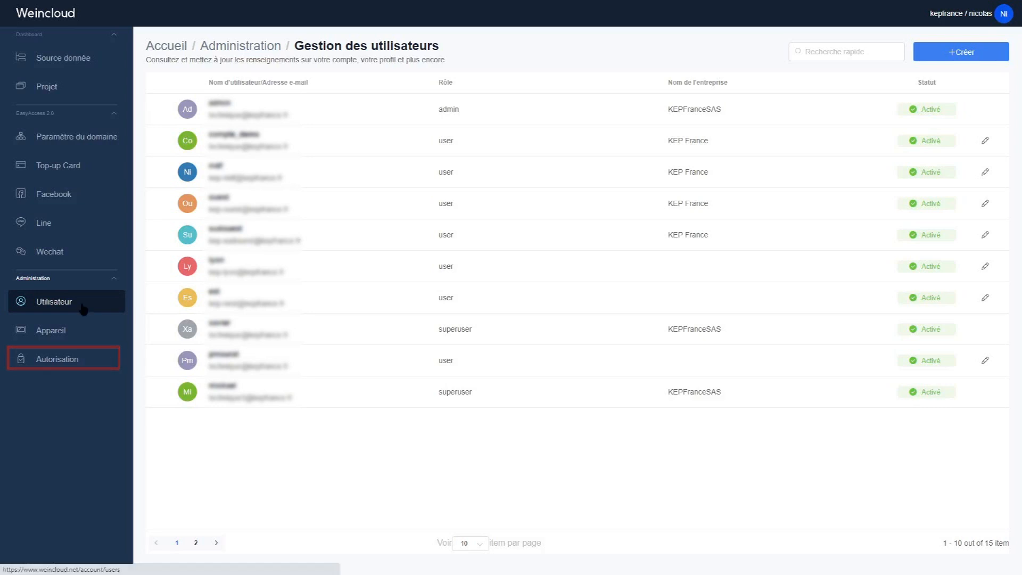
- In the authorizations, choose an HMI to assign to the newly created user at the end of the user list
click(75, 359)
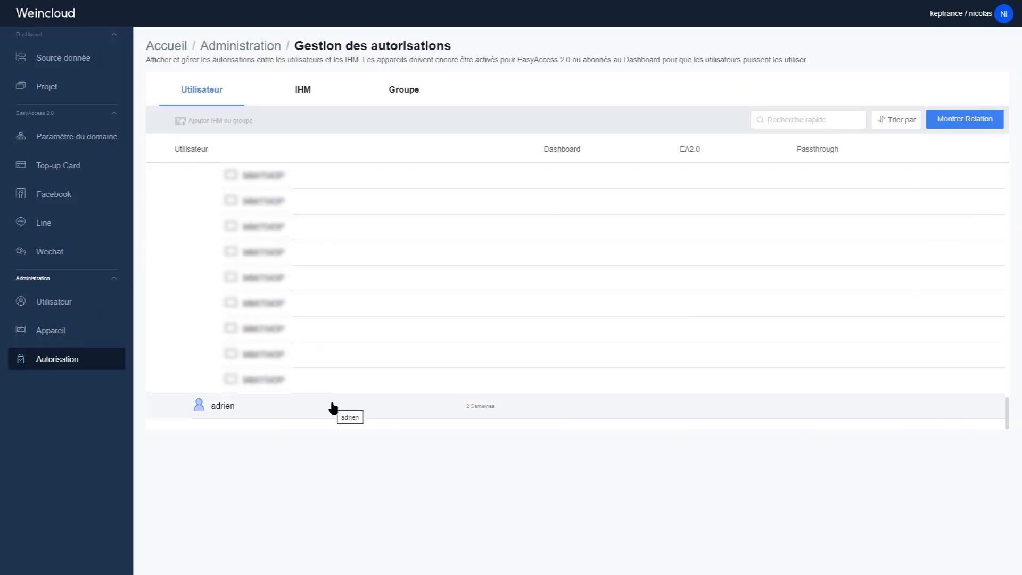
click(332, 405)
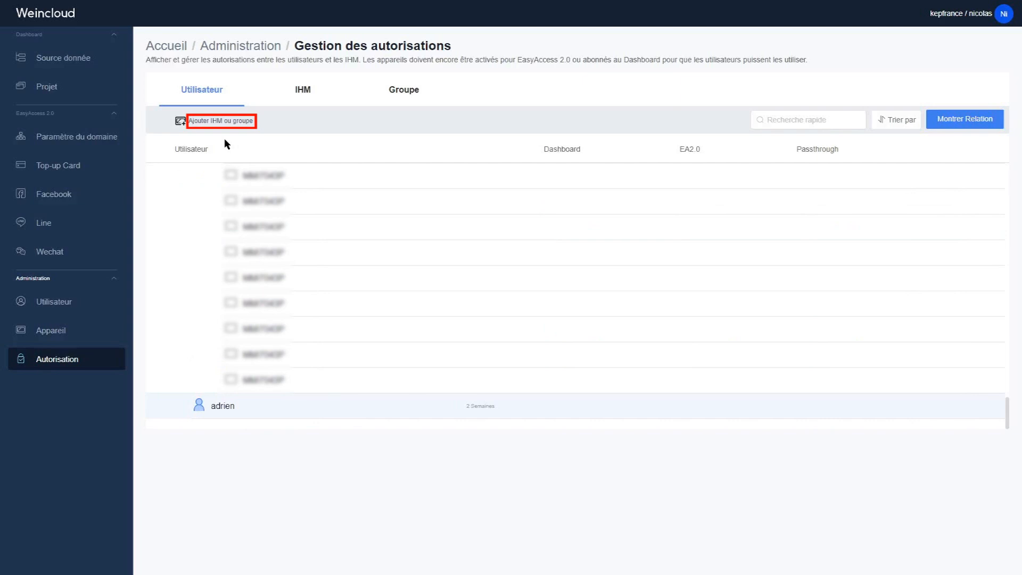
click(222, 122)
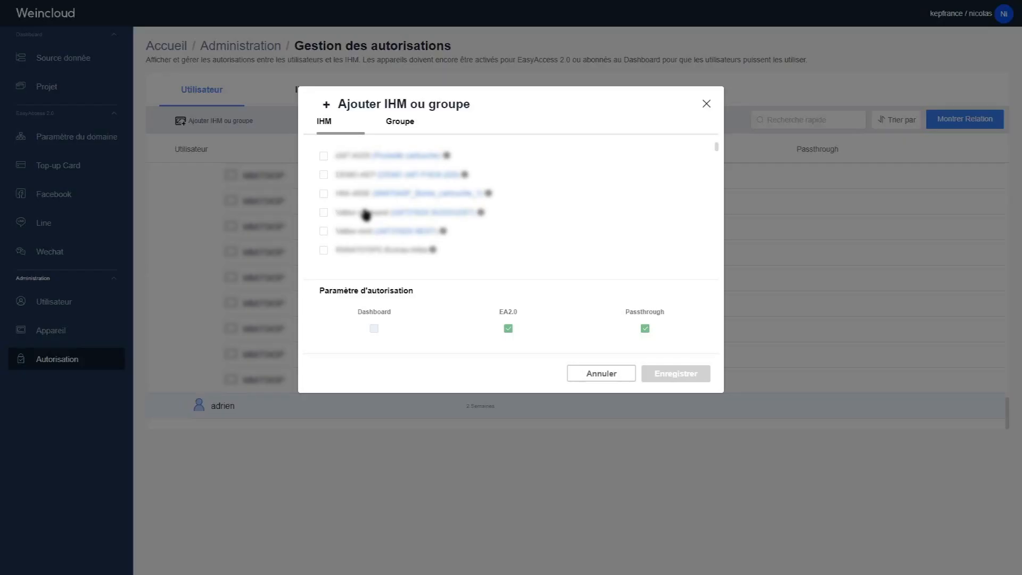
scroll(365, 214, down, 5)
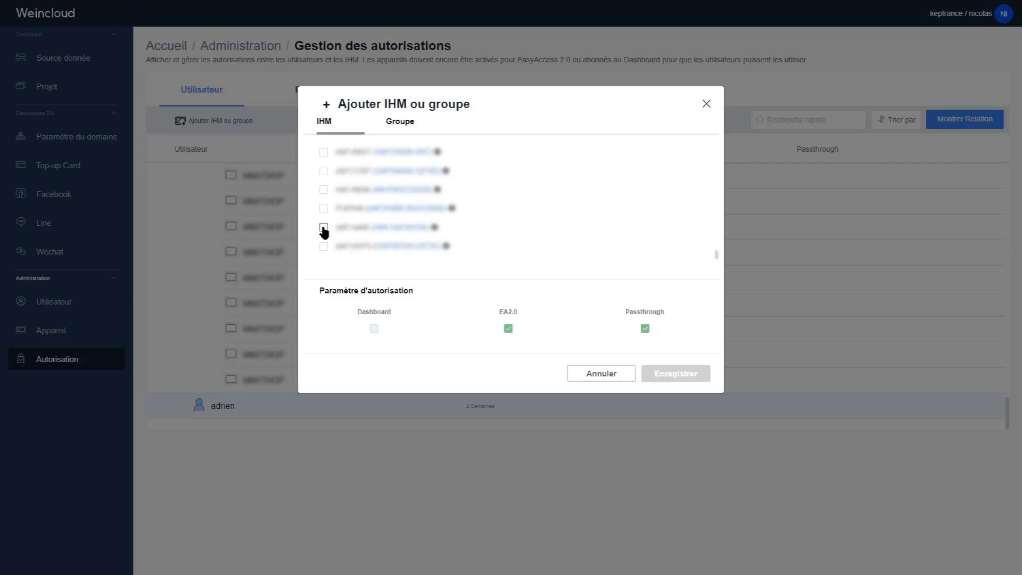
click(324, 228)
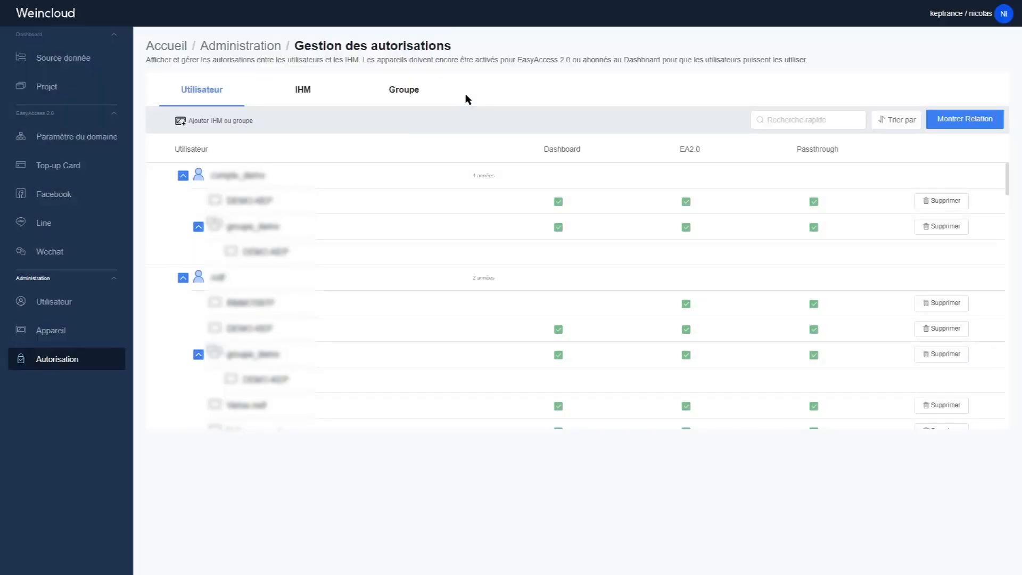
- In the HMI-based authorizations, choose an HMI near the end of the list and select a user to add to it
click(315, 92)
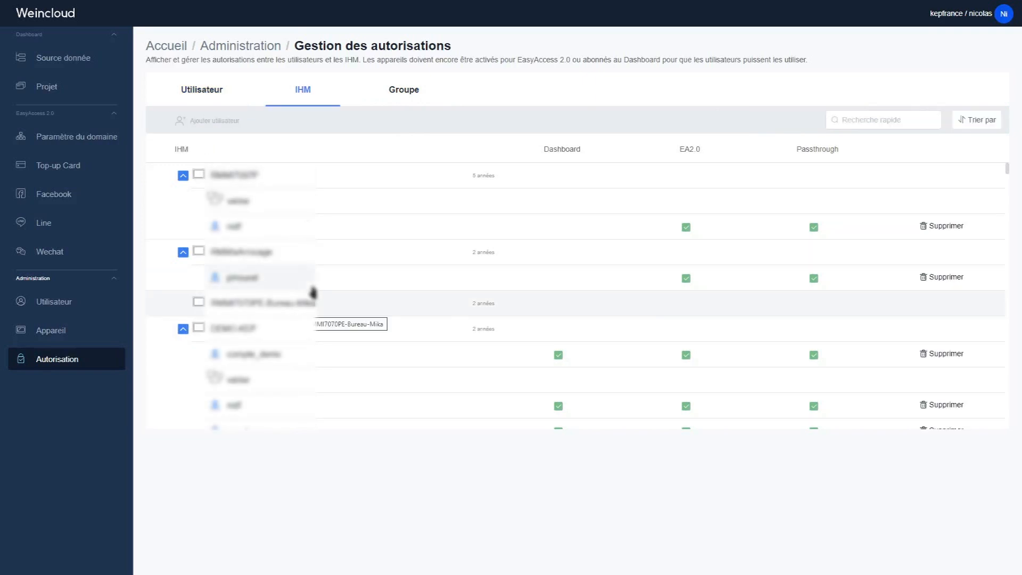
scroll(313, 293, down, 5)
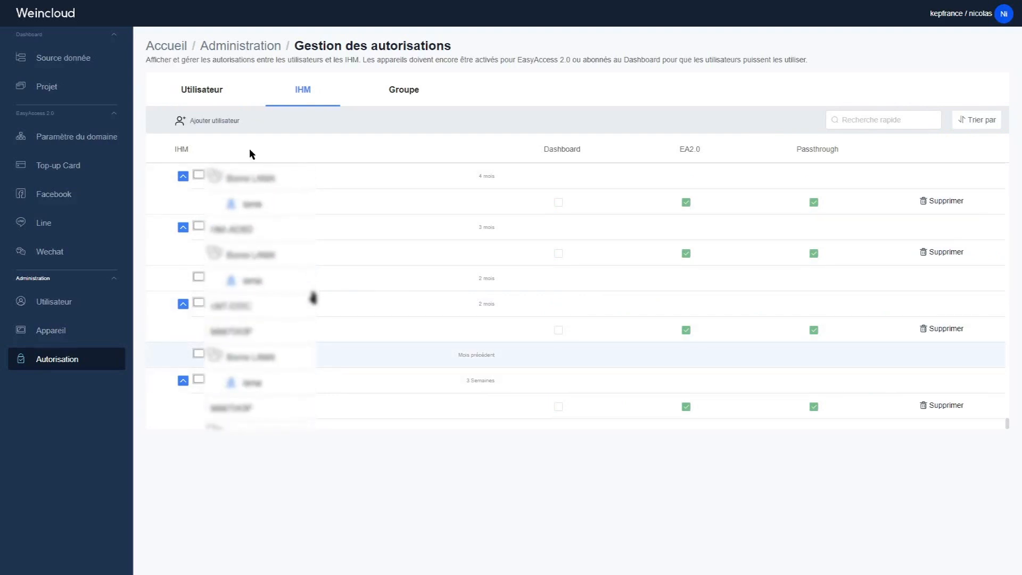
click(227, 124)
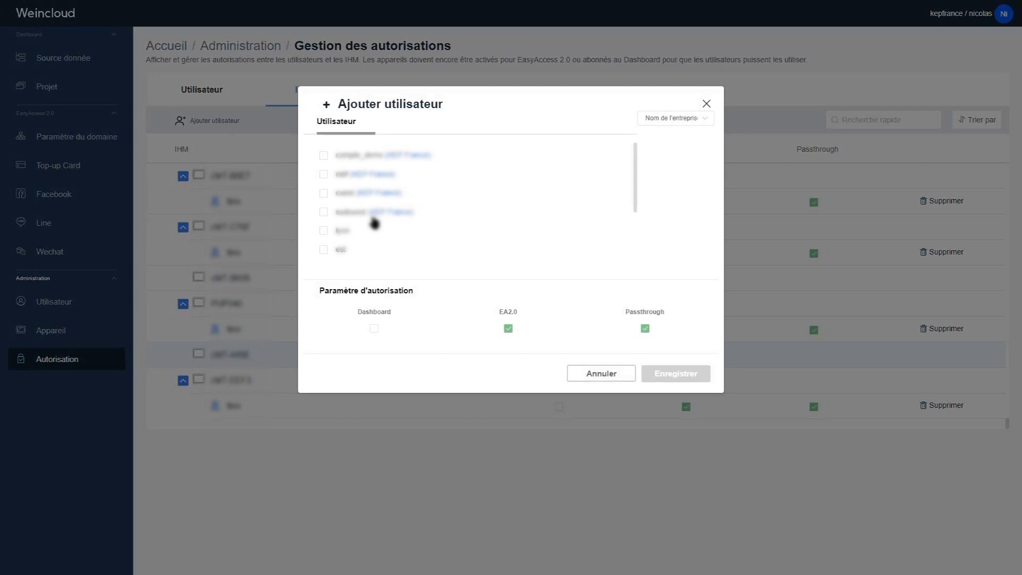
scroll(375, 224, down, 3)
click(324, 247)
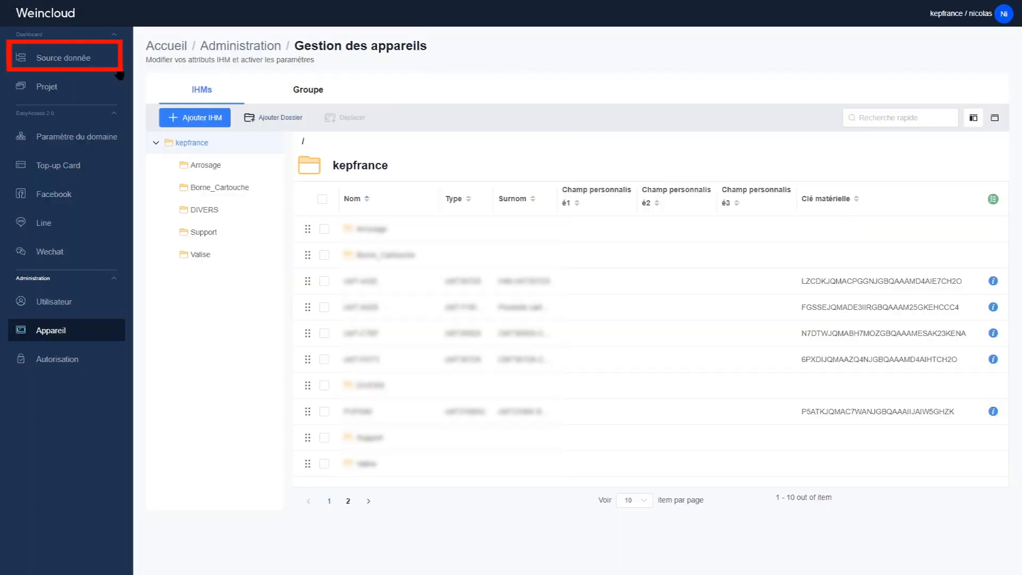
- In the Dashboard data sources, add a tag named Température for the online cMT3072X HMI and save the tag list
click(67, 64)
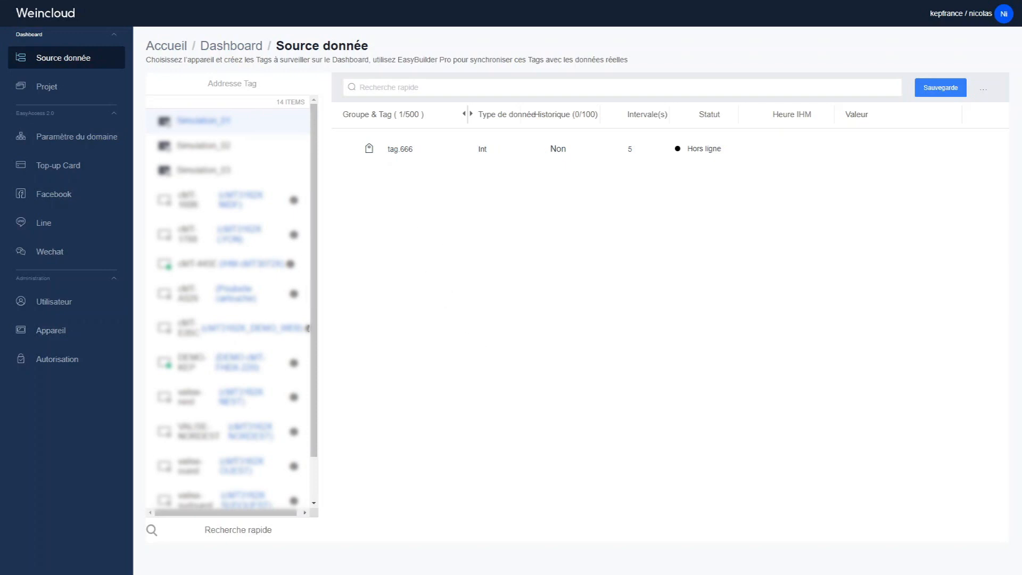
click(223, 263)
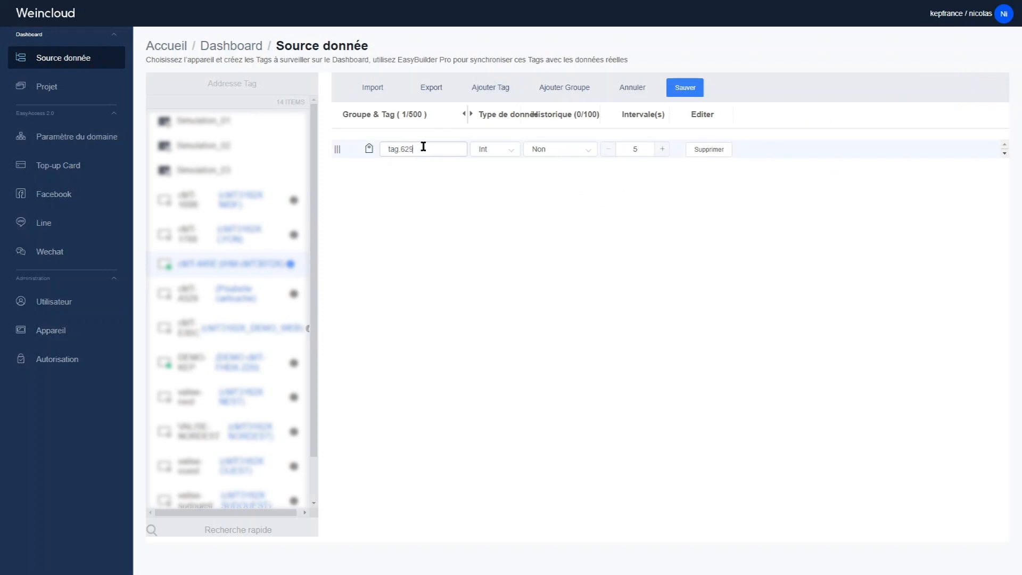
triple_click(423, 146)
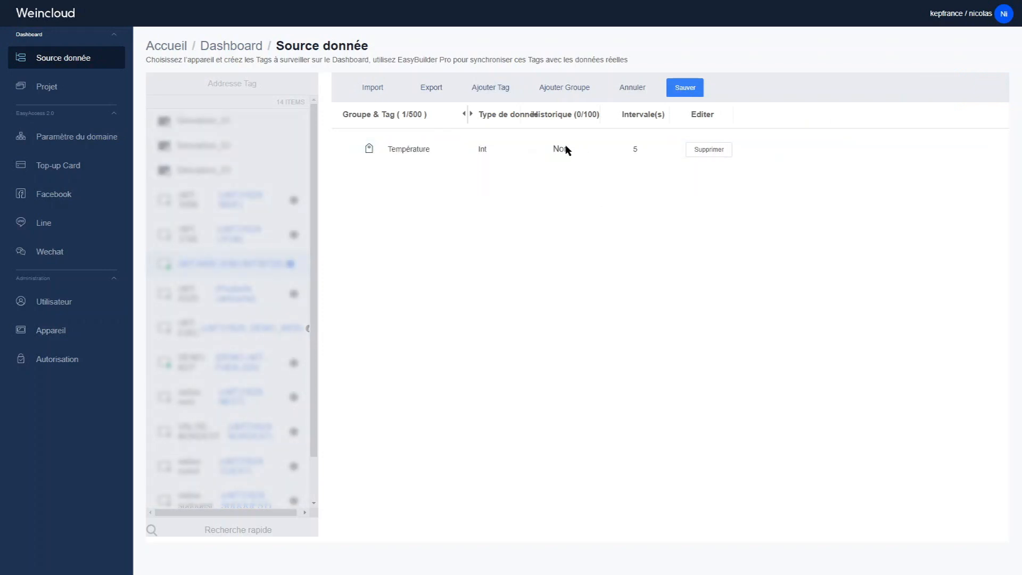
click(645, 146)
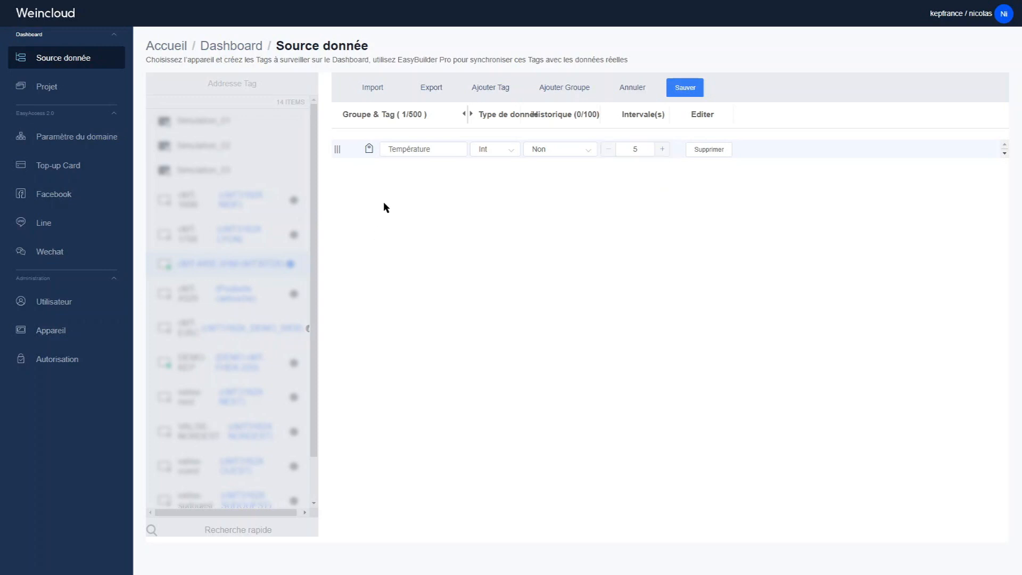
click(689, 91)
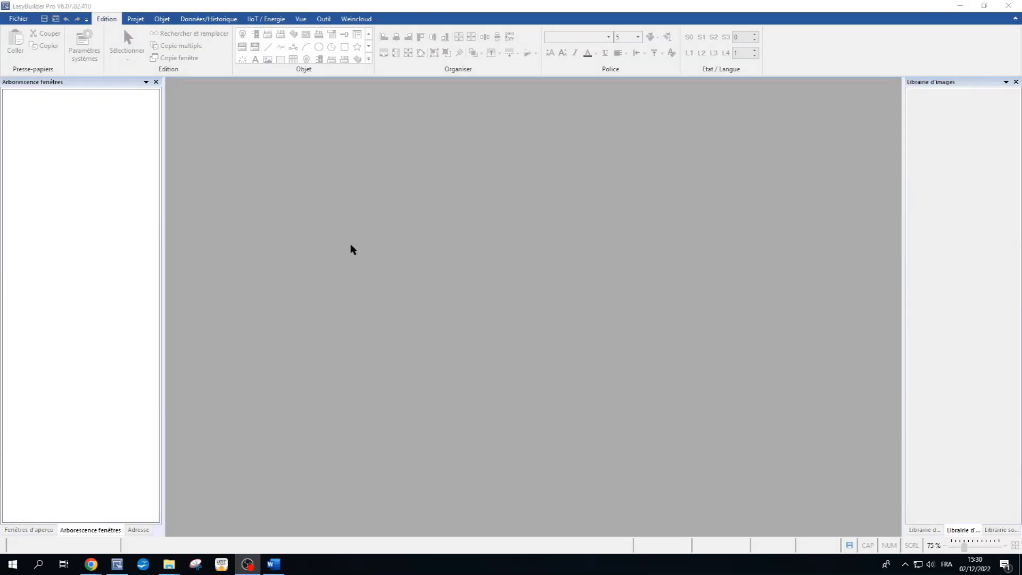
- In EasyBuilder Pro, create a new landscape project for the cMT3072X / cMT3072X2 / RMMI7070XE model
click(19, 19)
click(42, 46)
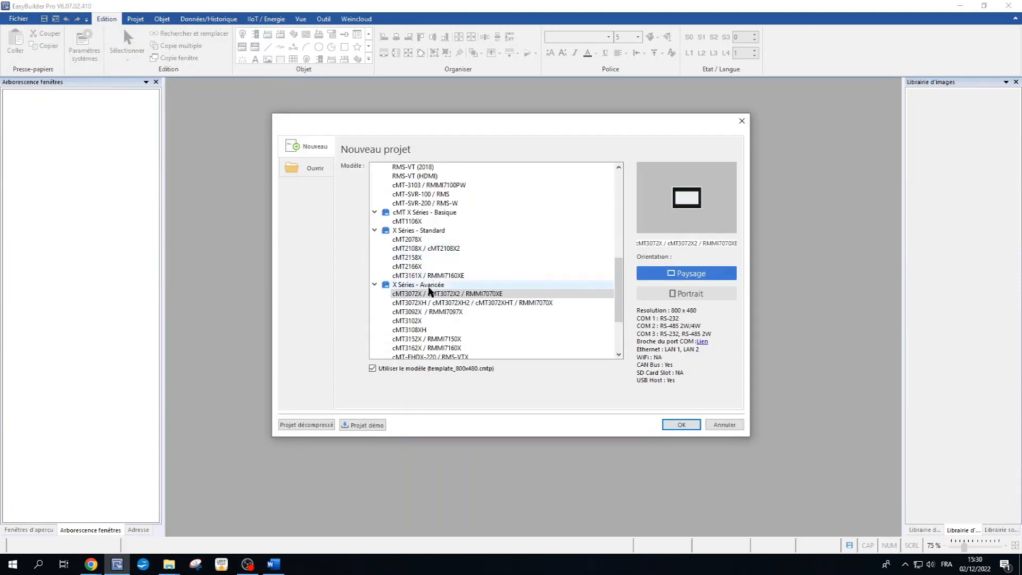
click(429, 295)
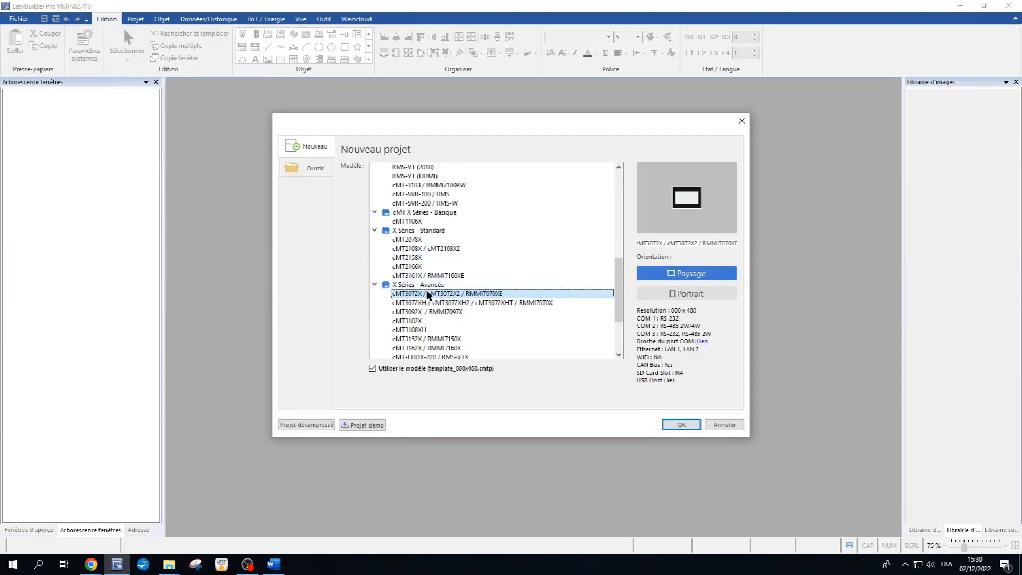
click(682, 426)
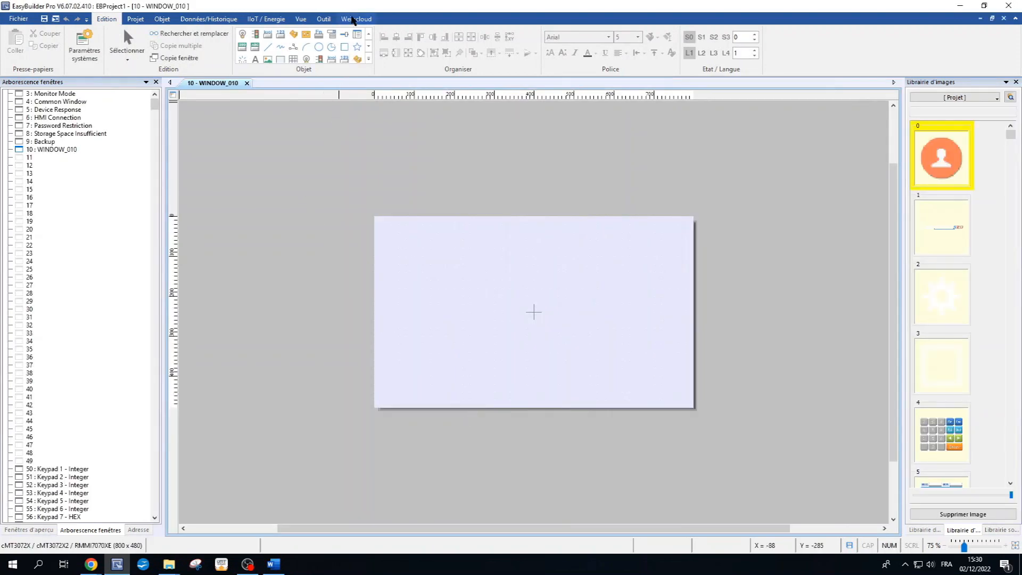
- Enable the Weincloud Dashboard for the project and connect its server object to the kepfrance domain
click(356, 19)
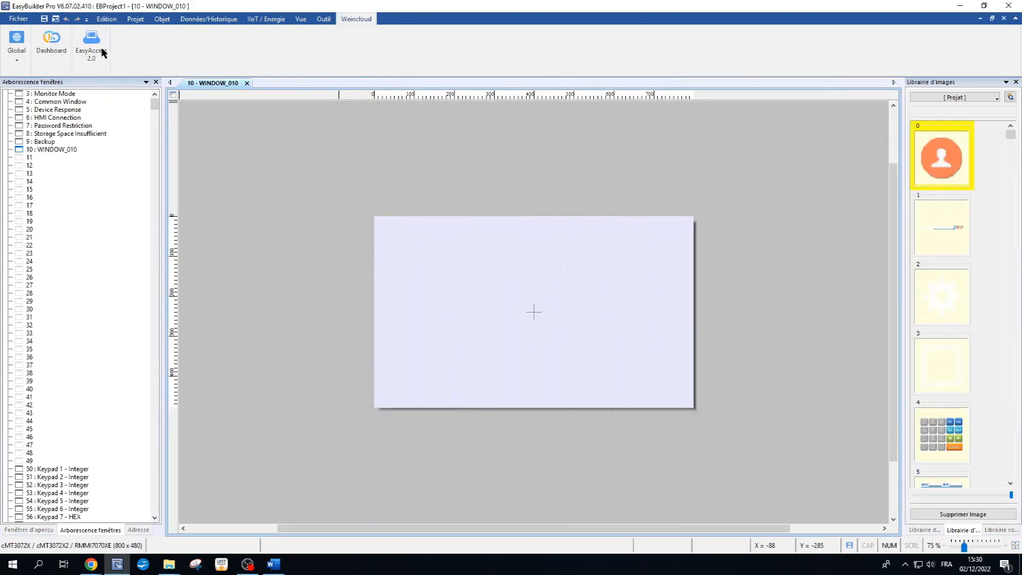
click(60, 49)
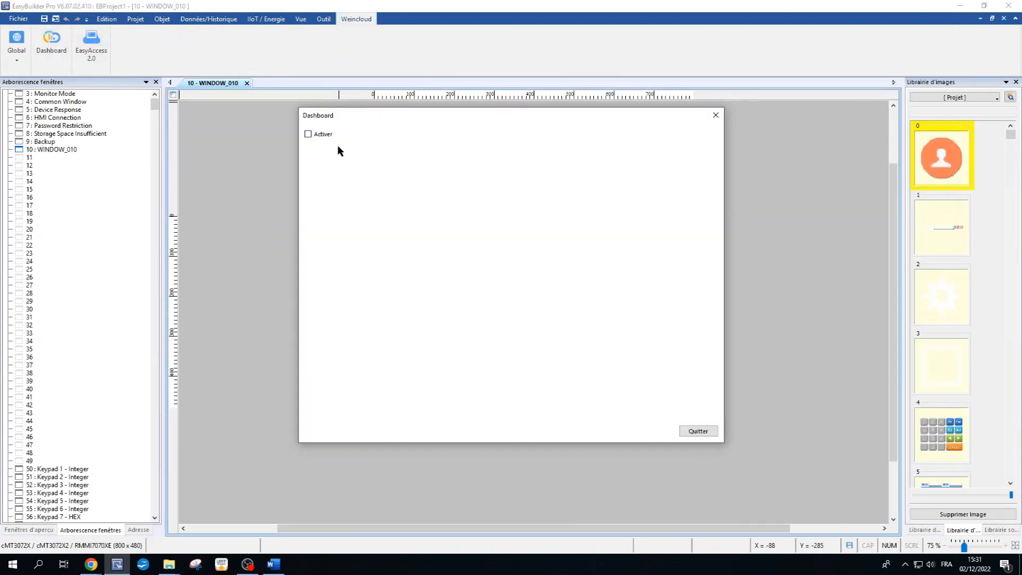
click(308, 135)
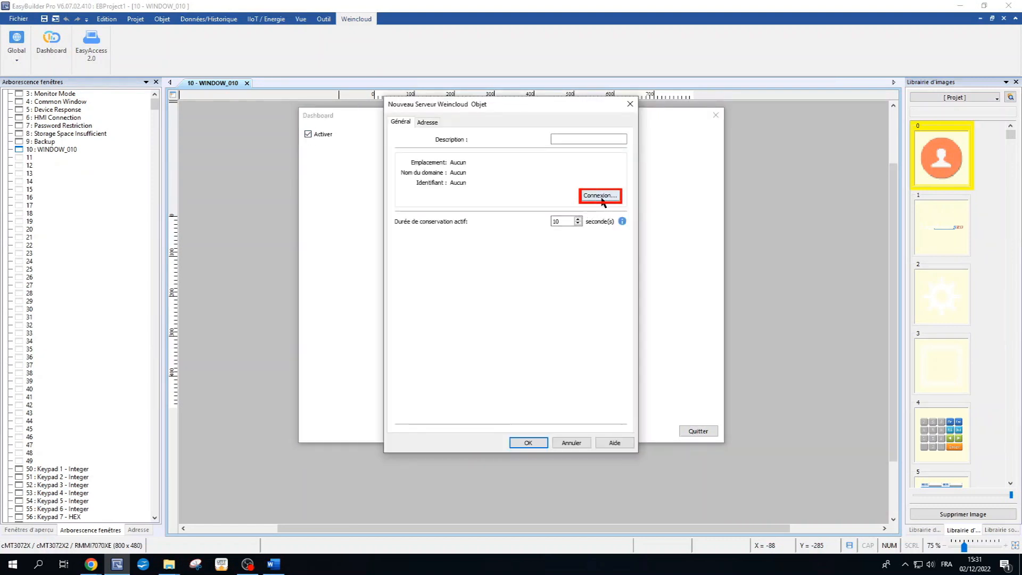
click(601, 196)
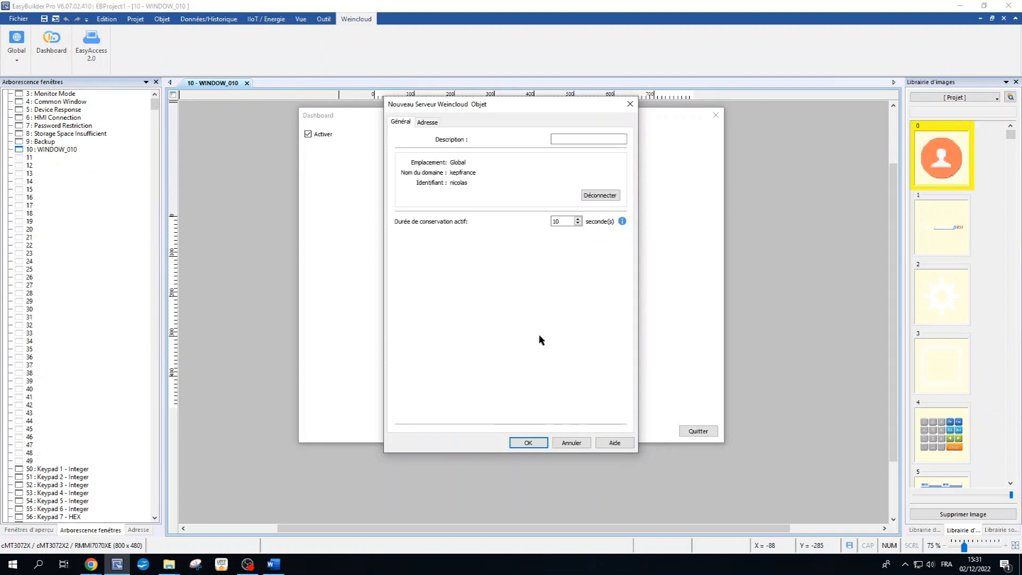
- Confirm the Weincloud server object and synchronise the Dashboard tags from the HMI named IHM cMT3072X
click(539, 443)
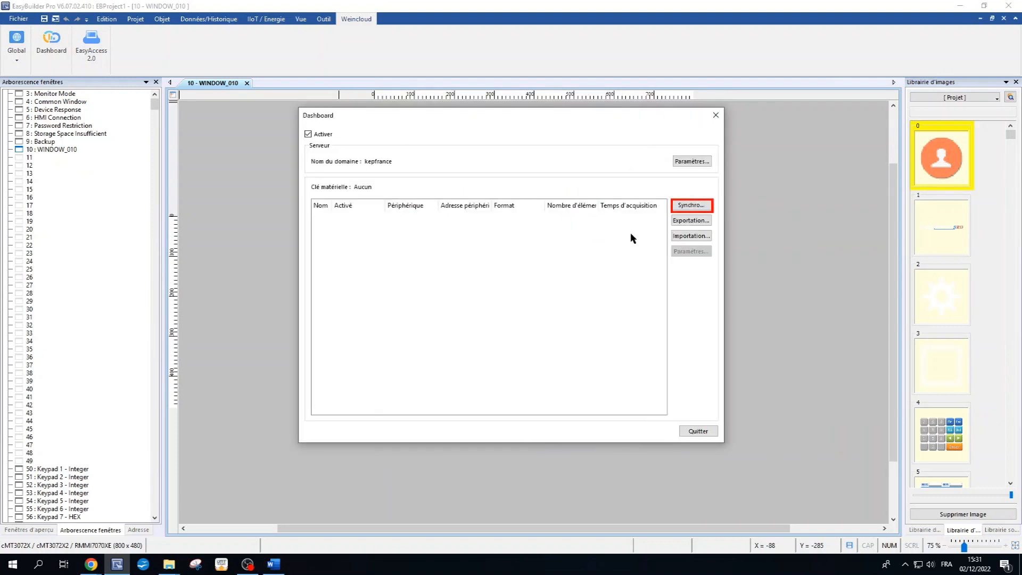
click(700, 206)
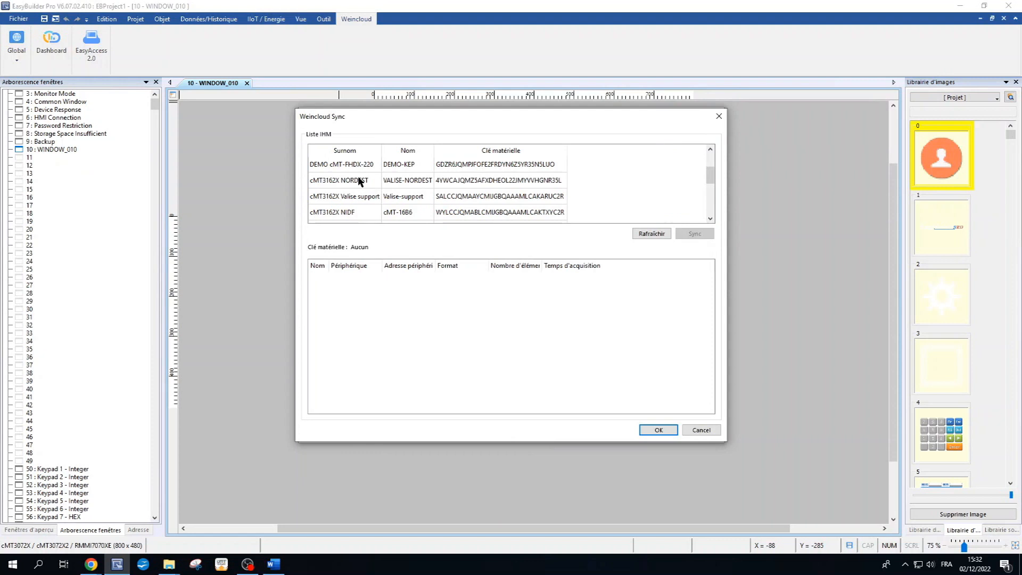
scroll(359, 181, down, 1)
click(479, 196)
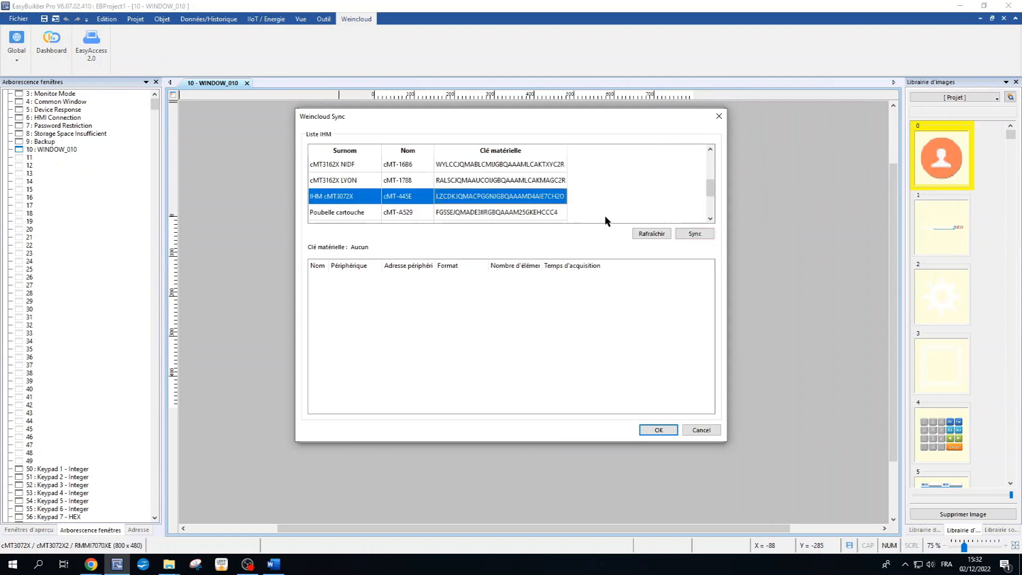
click(696, 235)
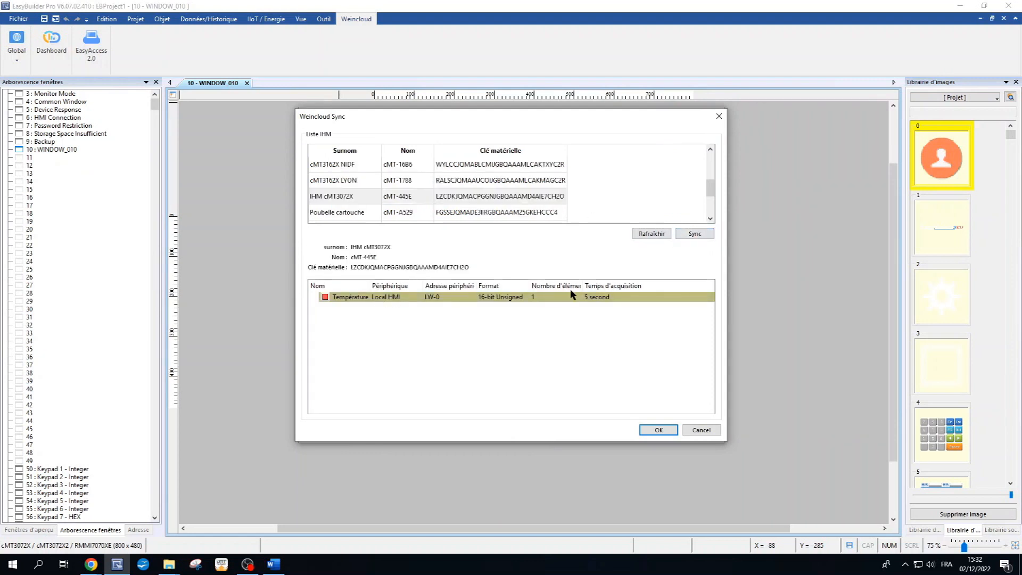
click(660, 430)
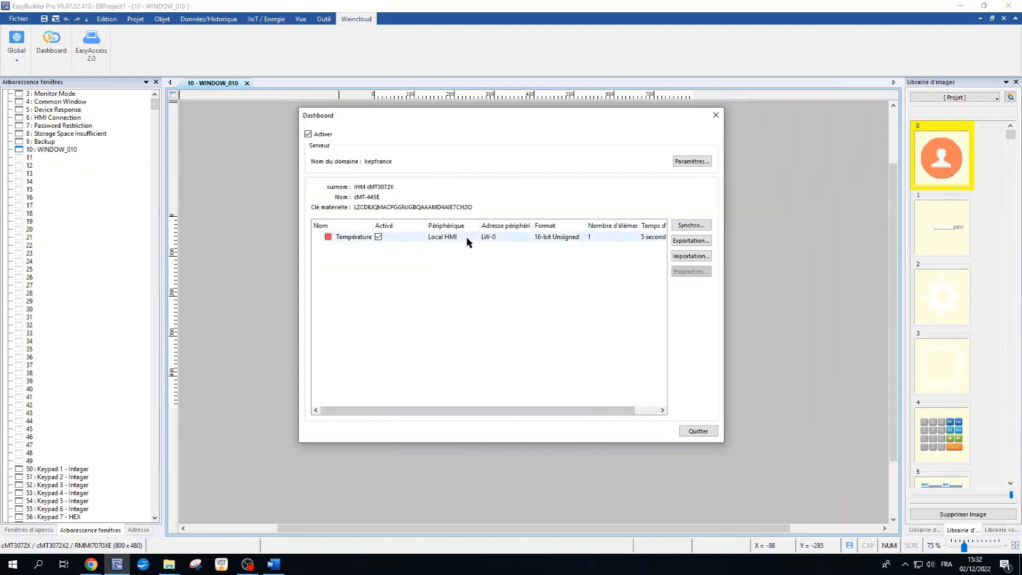
- Set the address of the Température tag to LW 100 on the Local HMI
click(490, 237)
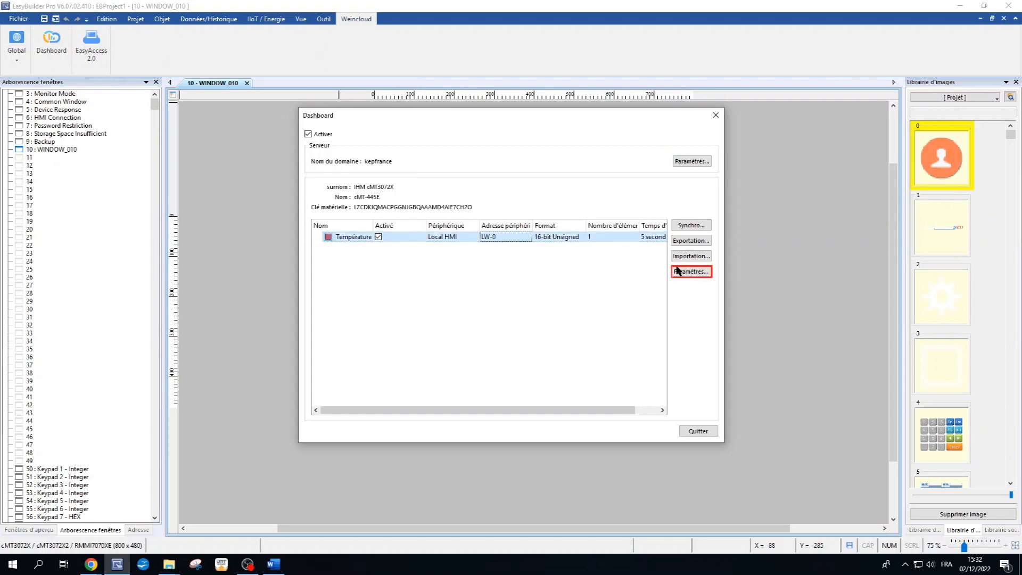
click(691, 272)
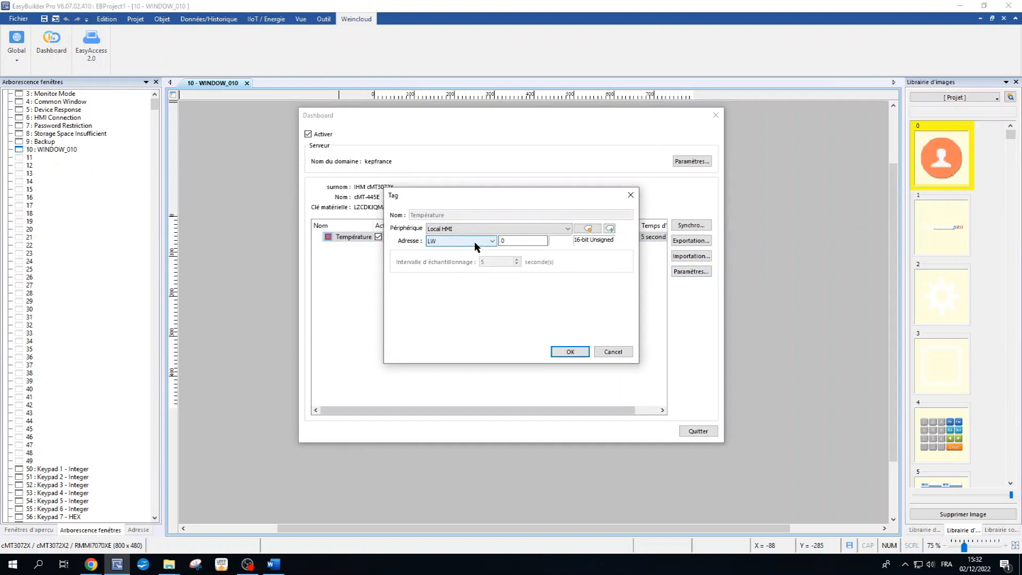
key(Tab)
text(100)
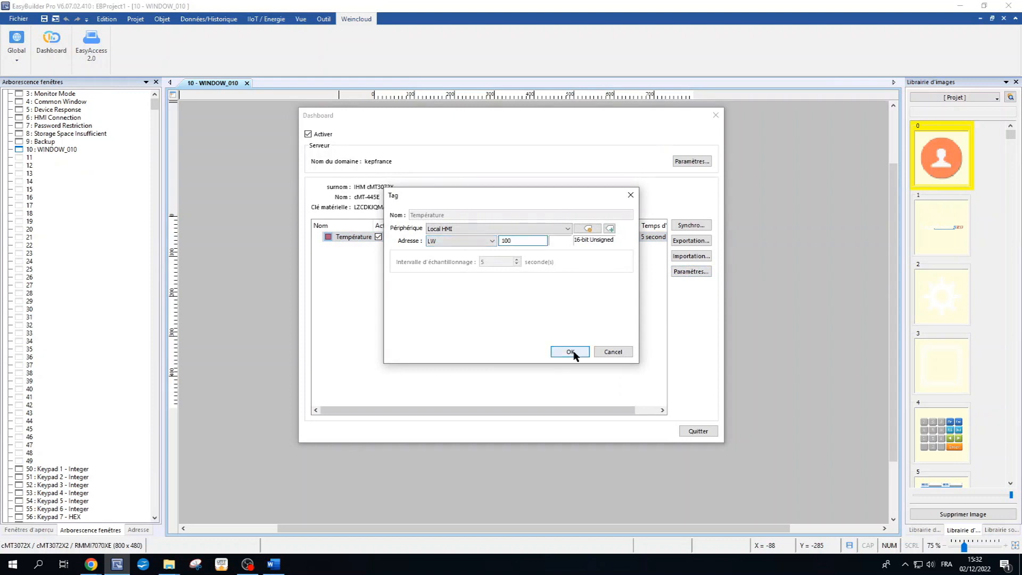
click(571, 353)
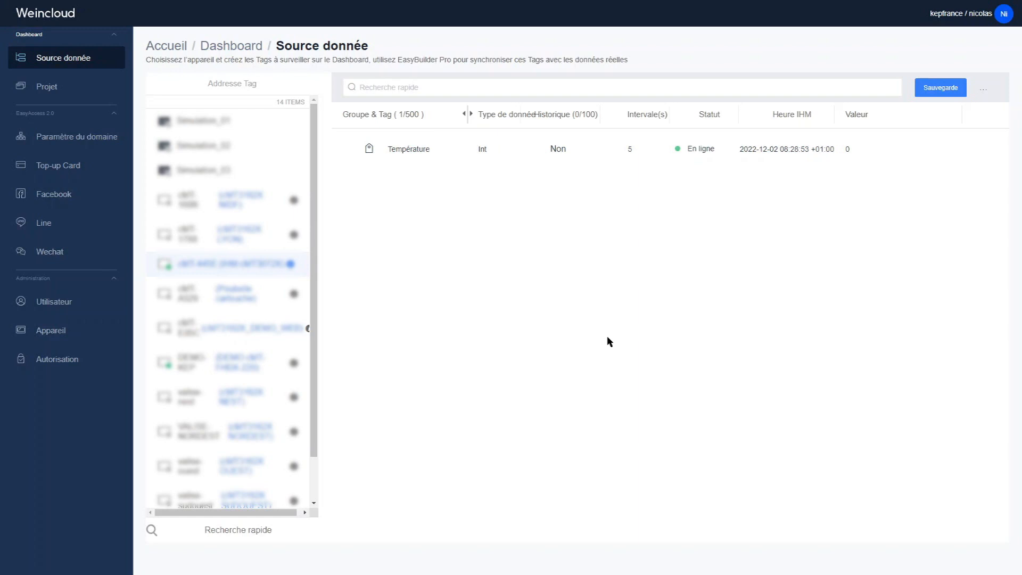
- In Weincloud, create a new Dashboard project named tutoriel
click(56, 87)
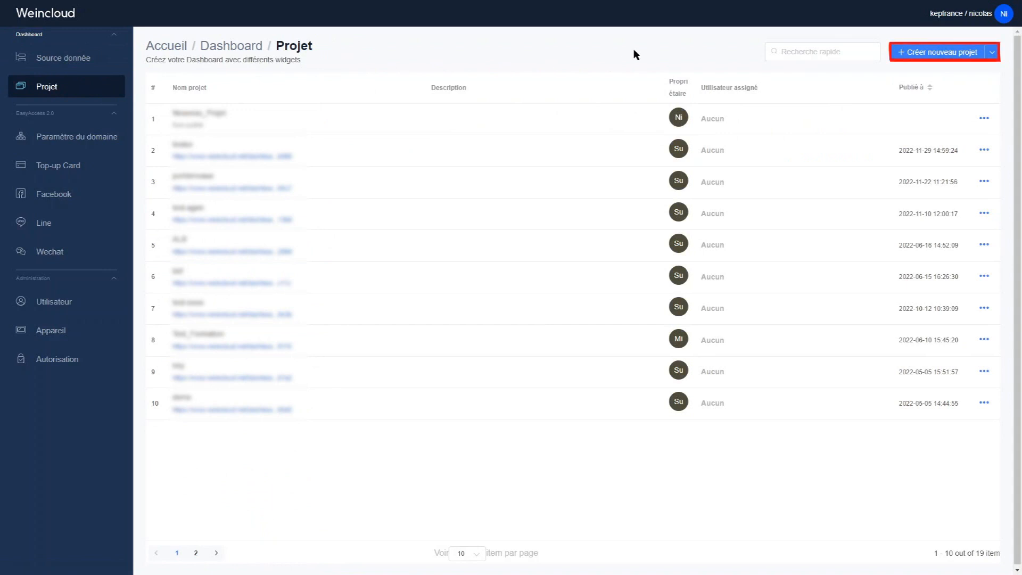
click(941, 60)
click(474, 157)
text(tutoriel)
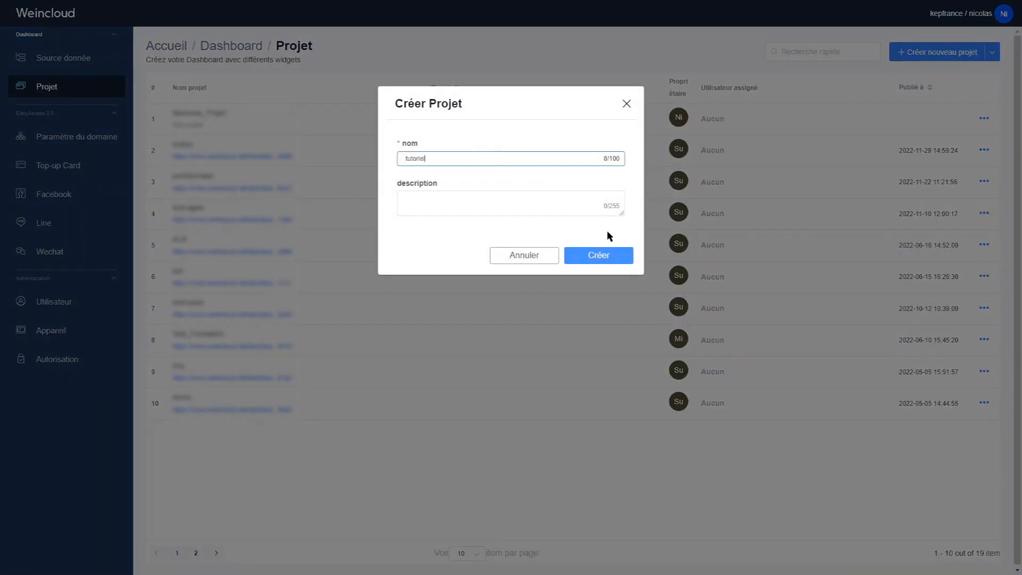
click(599, 257)
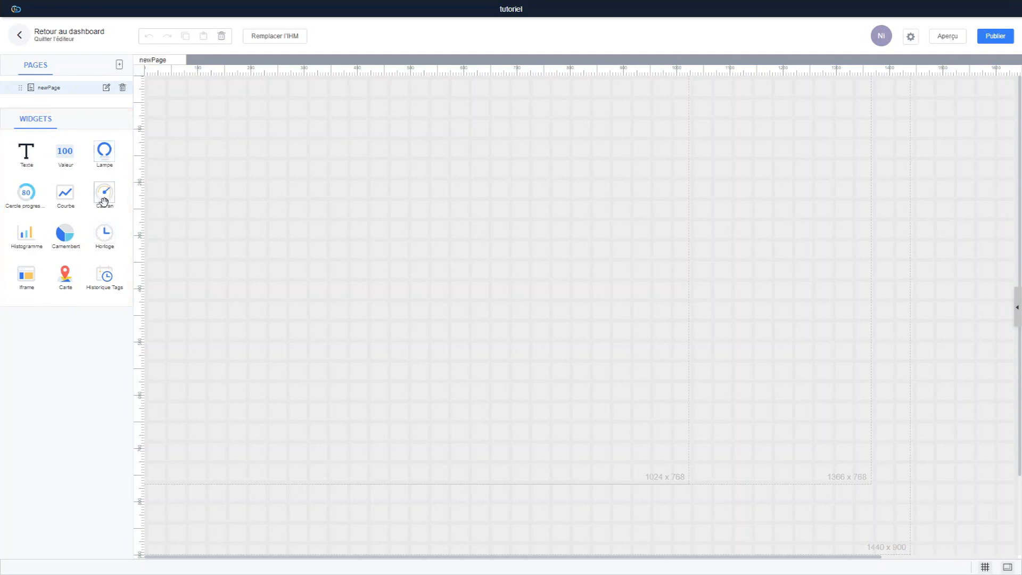
- Place a Cadran widget near the middle of newPage with a range of 50 to 200 and the unit °C enabled
drag(104, 201, 450, 260)
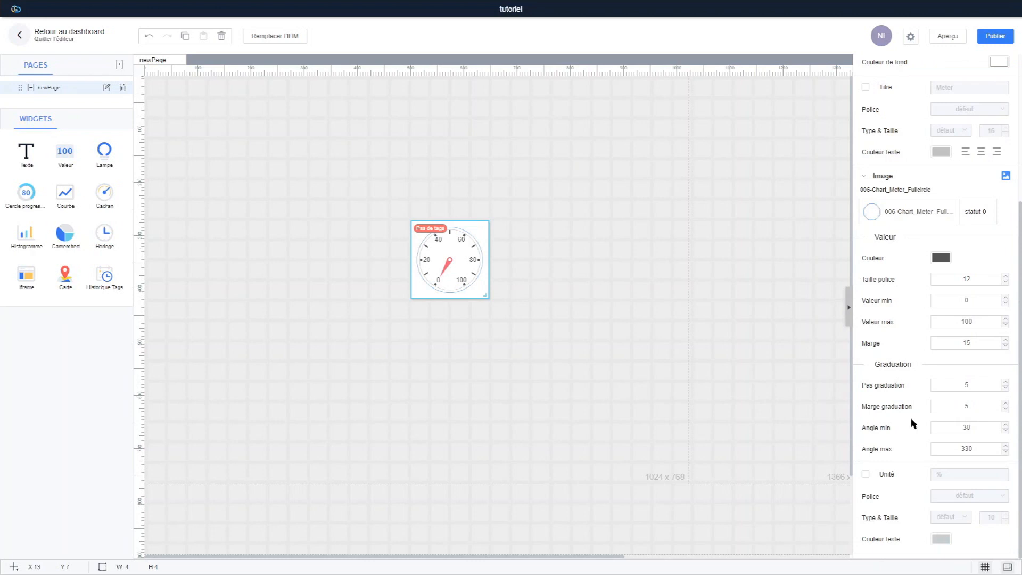
double_click(974, 325)
text(200)
double_click(986, 302)
text(50)
click(865, 474)
scroll(908, 331, up, 5)
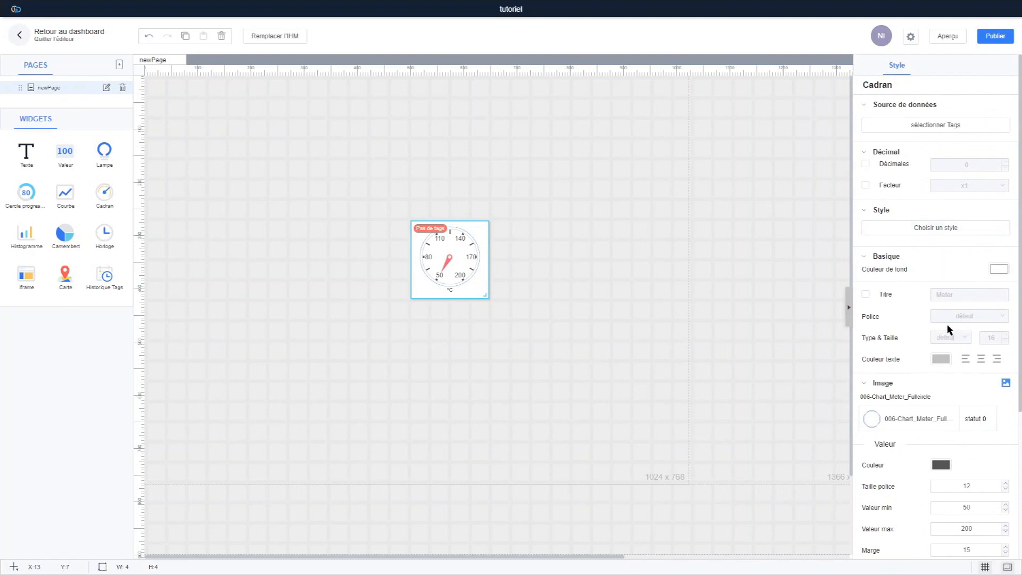
- Enable the title Température on the dial and bind it to the Température tag of the online cMT3072X HMI
click(866, 294)
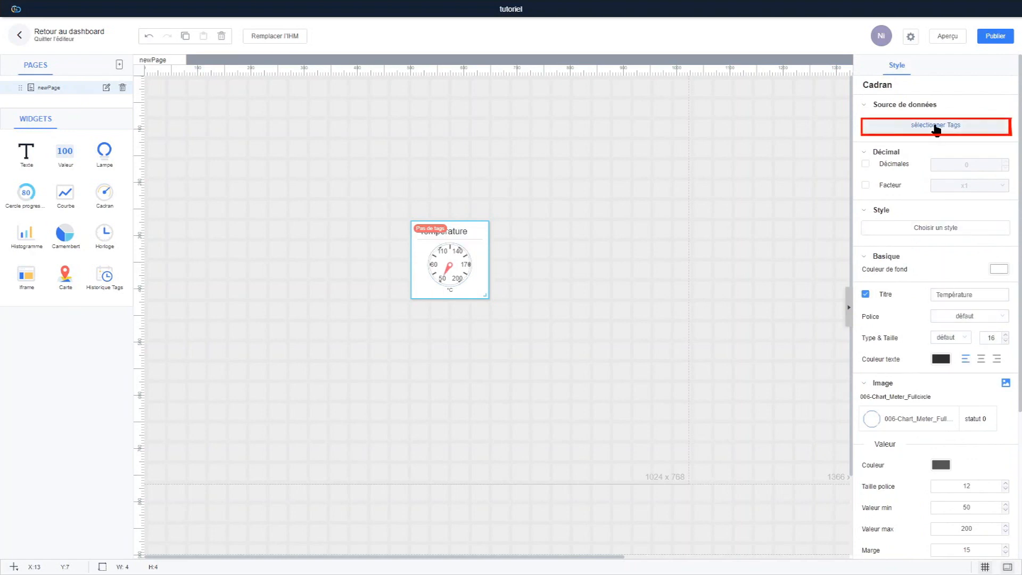
click(933, 128)
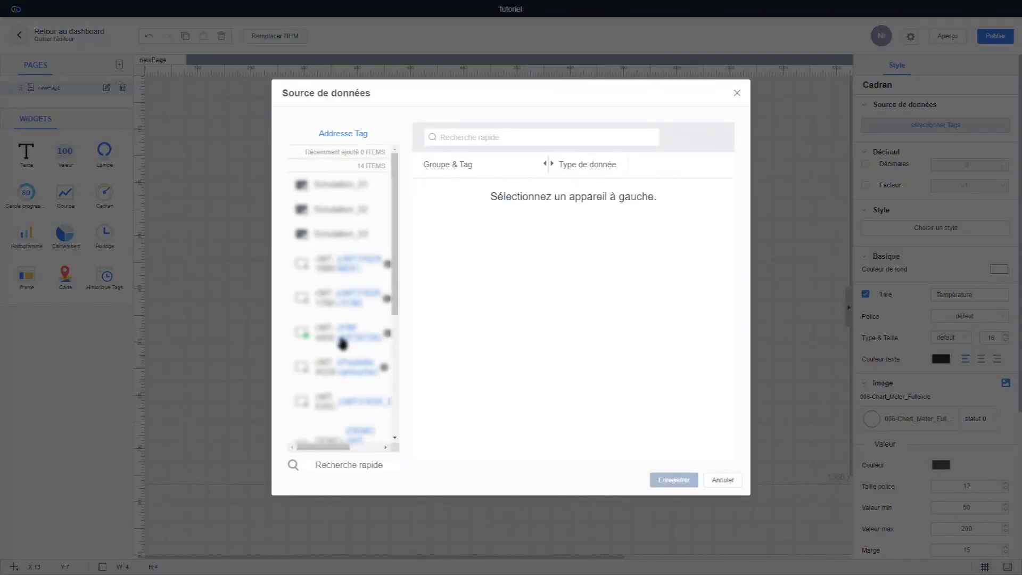
click(342, 344)
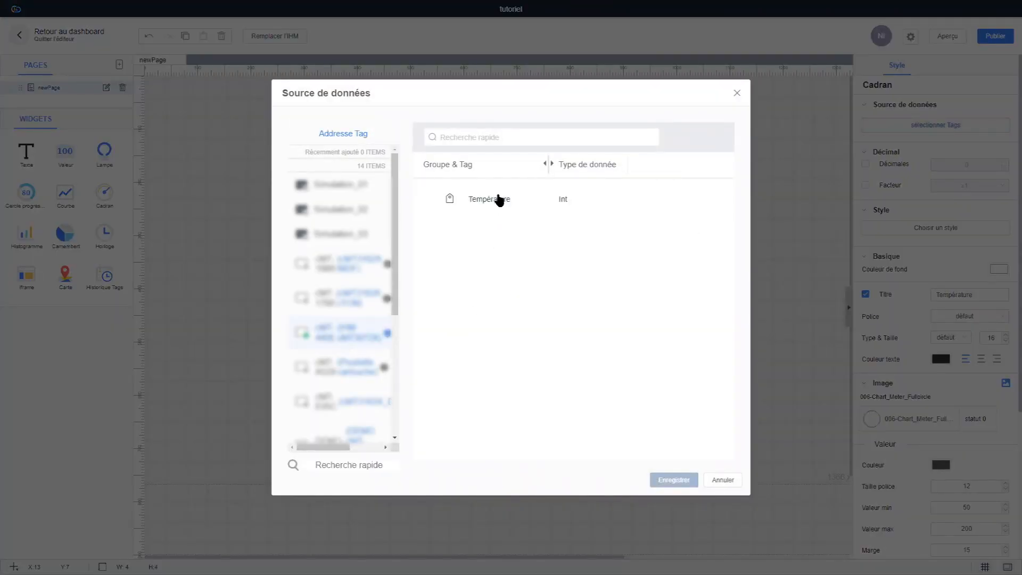
click(495, 201)
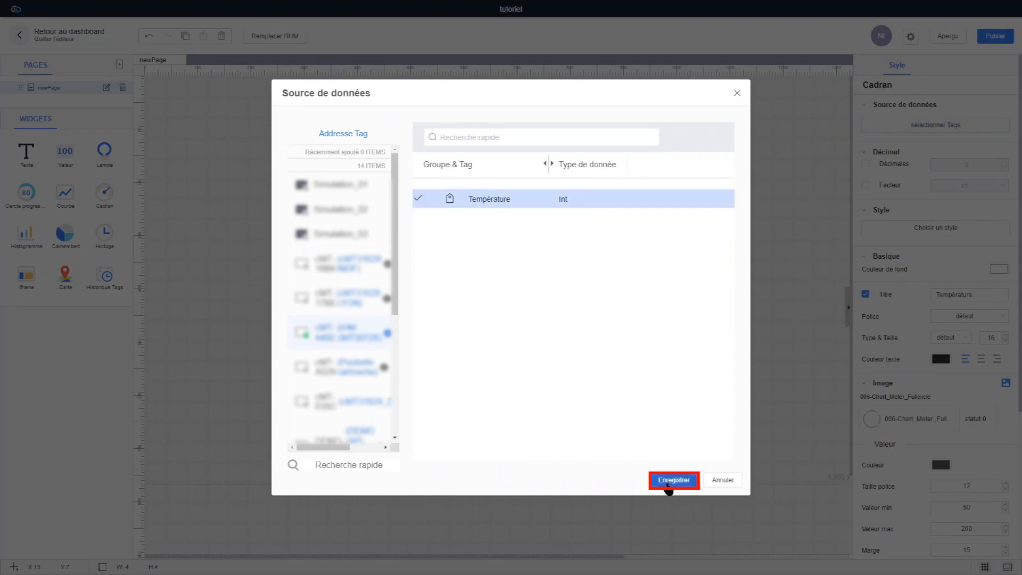
click(670, 483)
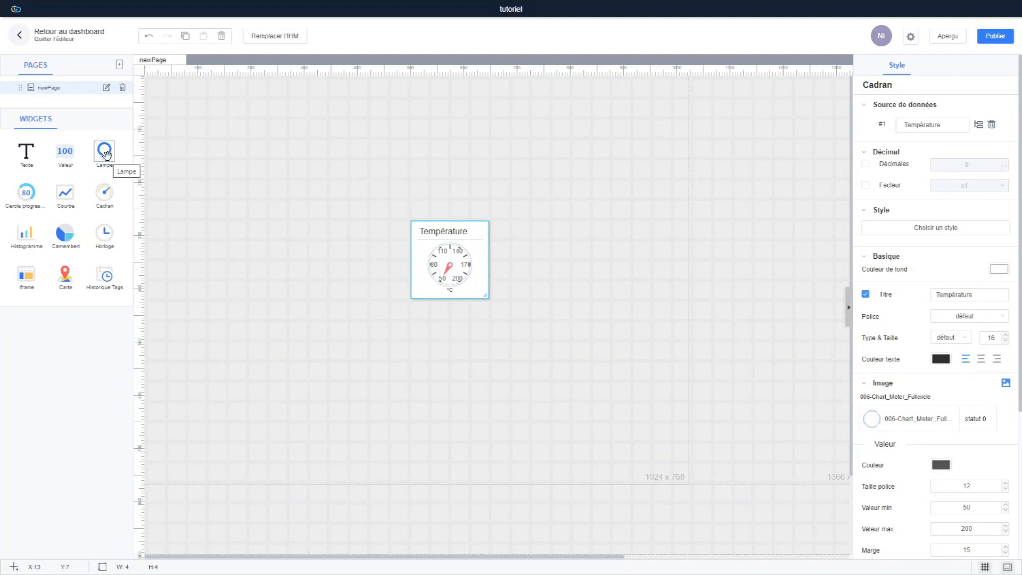
- Add a Lampe widget to the page, just beside the Température dial
drag(106, 155, 522, 232)
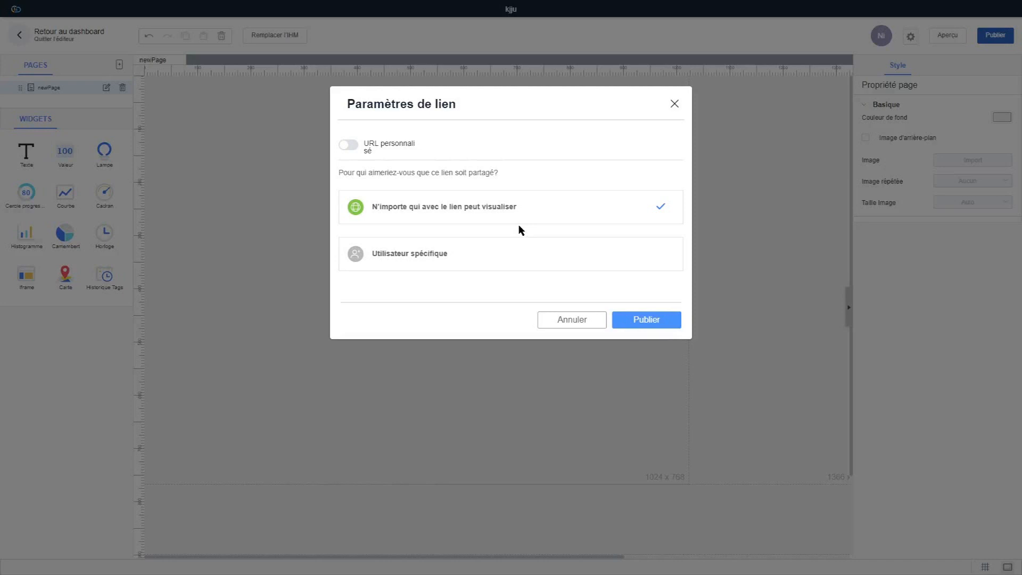
- In the publishing link settings, share with specific users only and toggle the option for all domain users
click(511, 253)
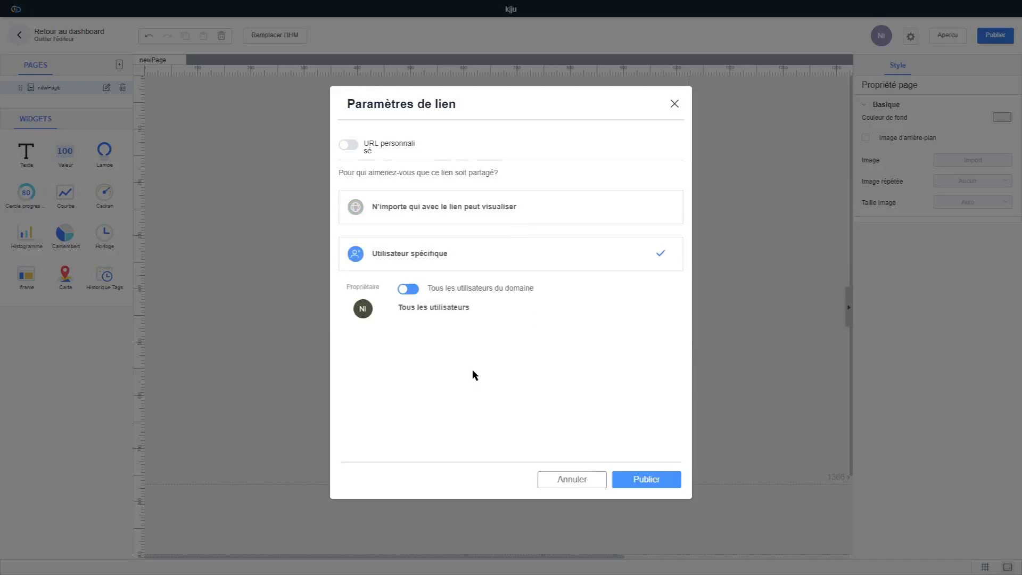
click(409, 290)
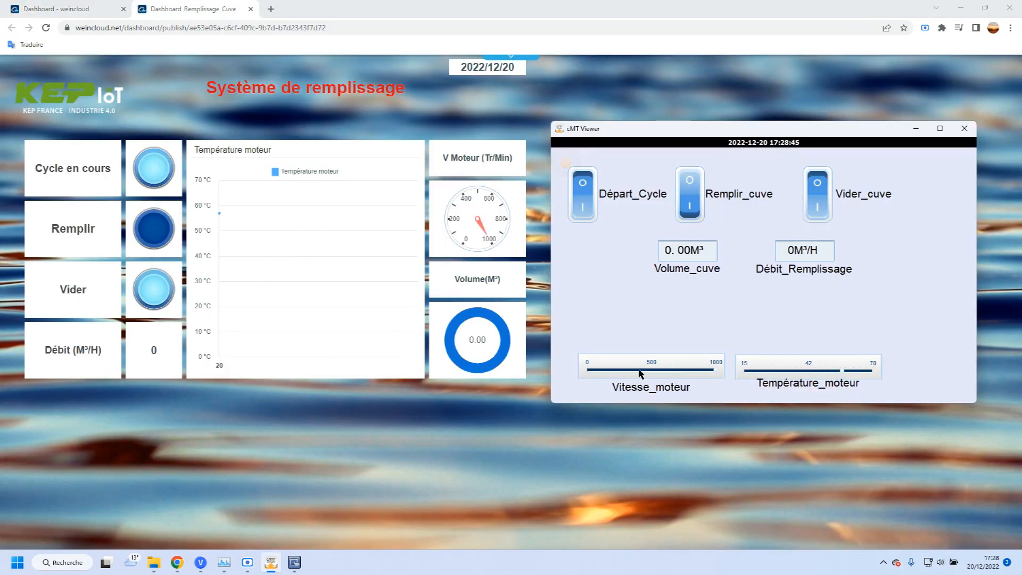
- In cMT Viewer, set Vitesse_moteur to about 250, run a filling with Remplir_cuve and toggle Vider_cuve to test the published dashboard
click(621, 370)
click(692, 210)
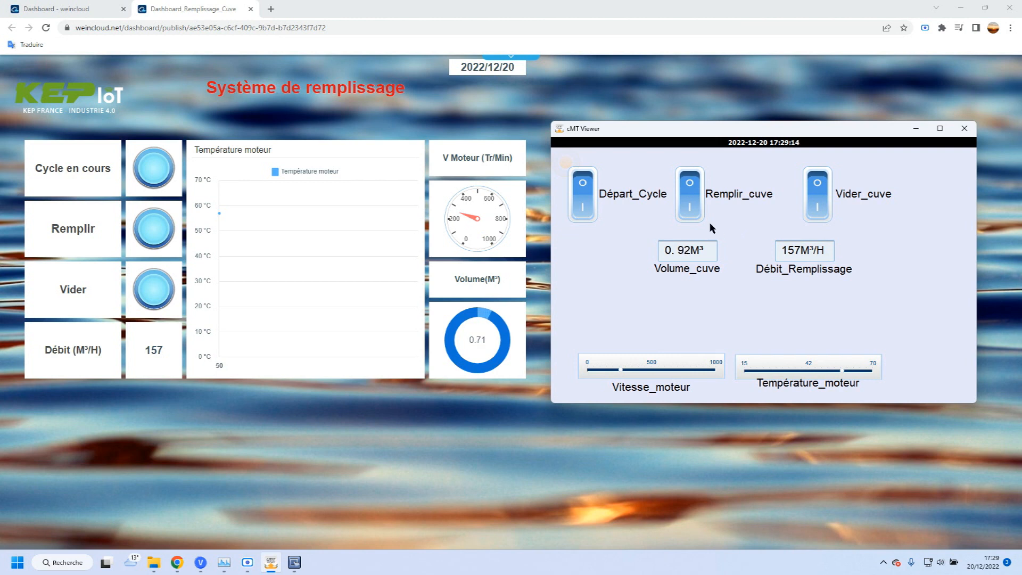
click(692, 210)
click(819, 213)
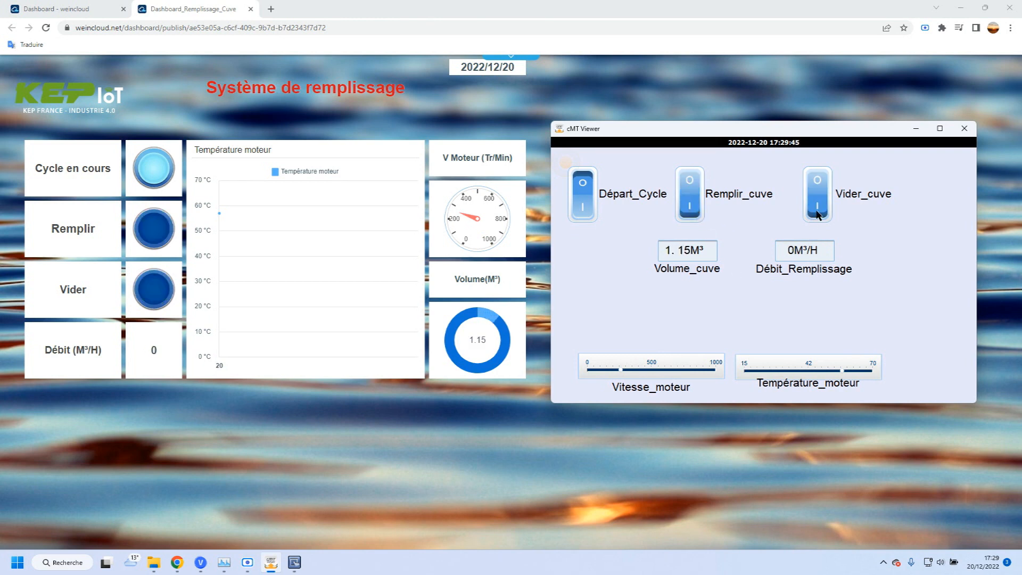